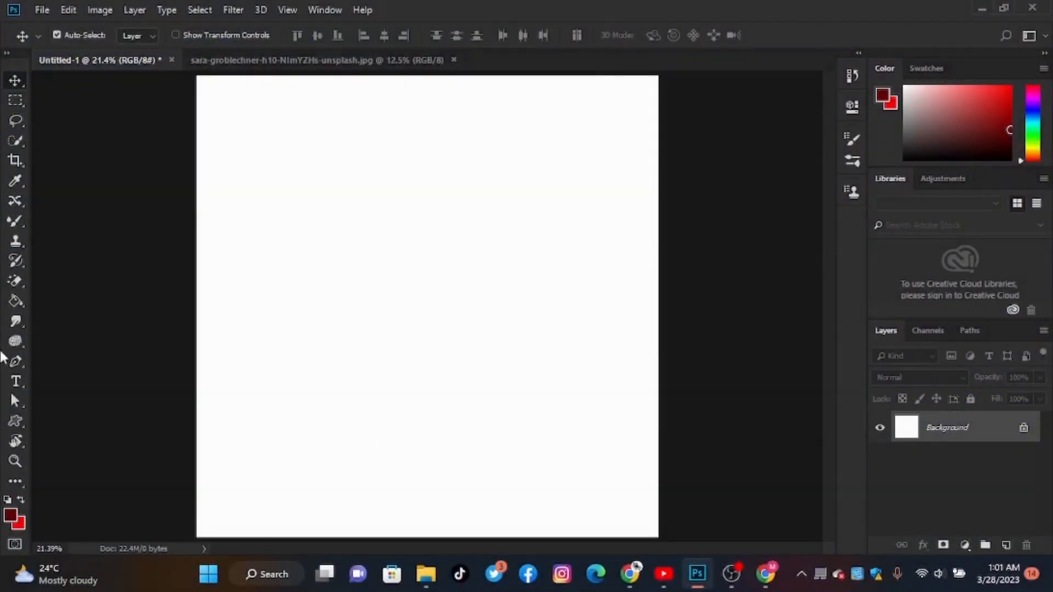
- Draw a closed four-sided shape about 996 by 757 px near the canvas centre with the Pen tool in Shape mode
{"action": "left_click", "coordinate": [16, 362]}
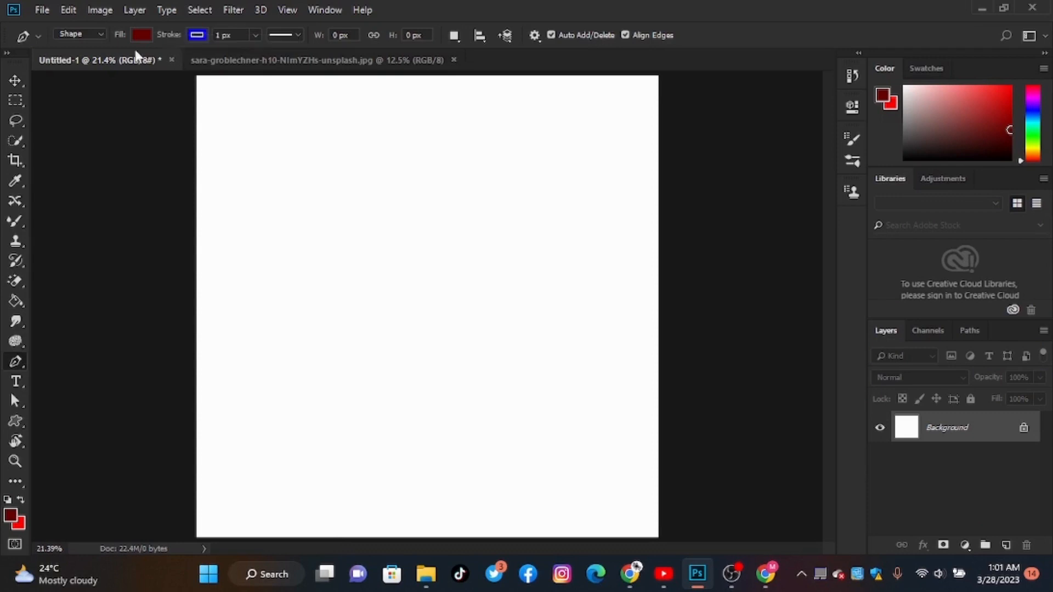
{"action": "left_click", "coordinate": [84, 32]}
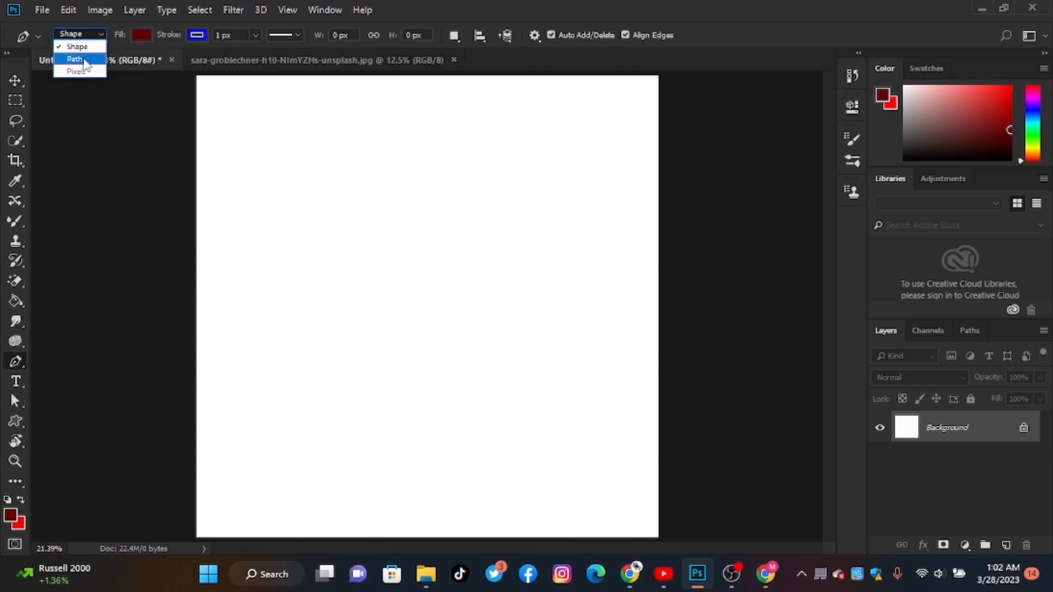
{"action": "left_click", "coordinate": [103, 116]}
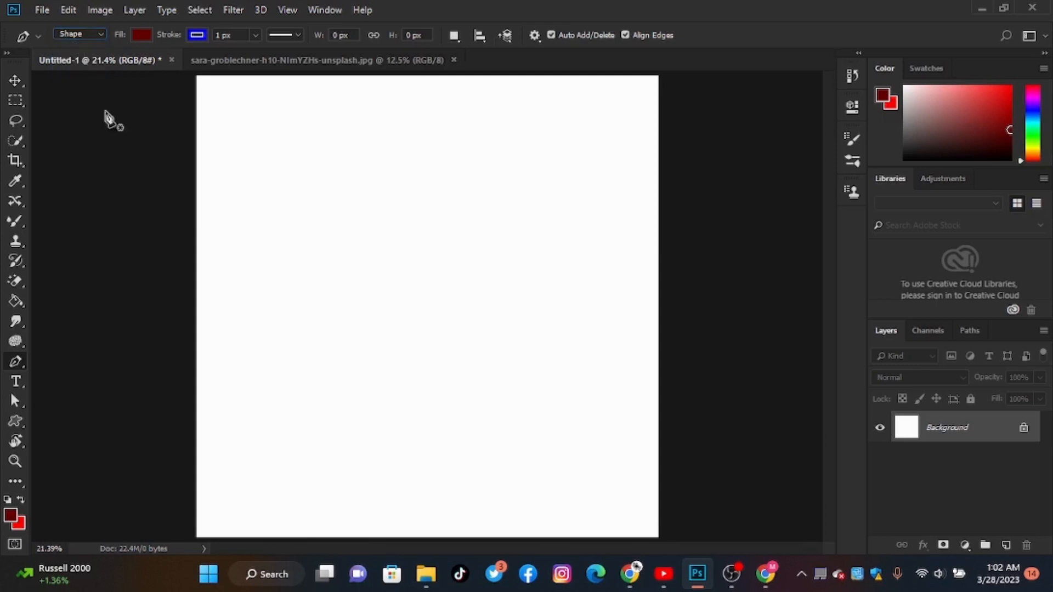
{"action": "left_click", "coordinate": [319, 230]}
{"action": "left_click", "coordinate": [298, 342]}
{"action": "left_click", "coordinate": [463, 328]}
{"action": "left_click", "coordinate": [445, 217]}
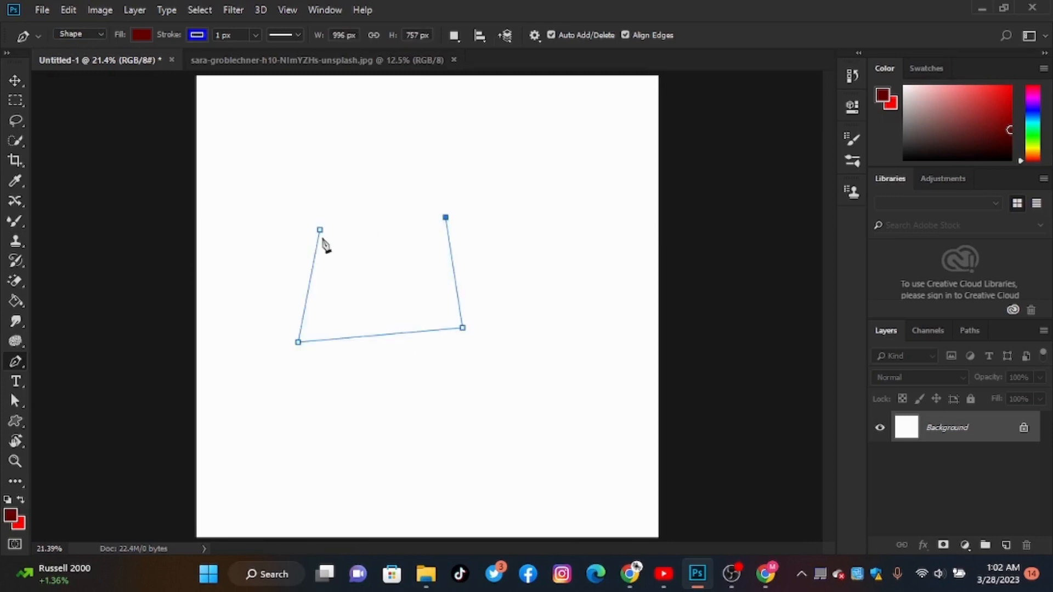
{"action": "left_click", "coordinate": [320, 230]}
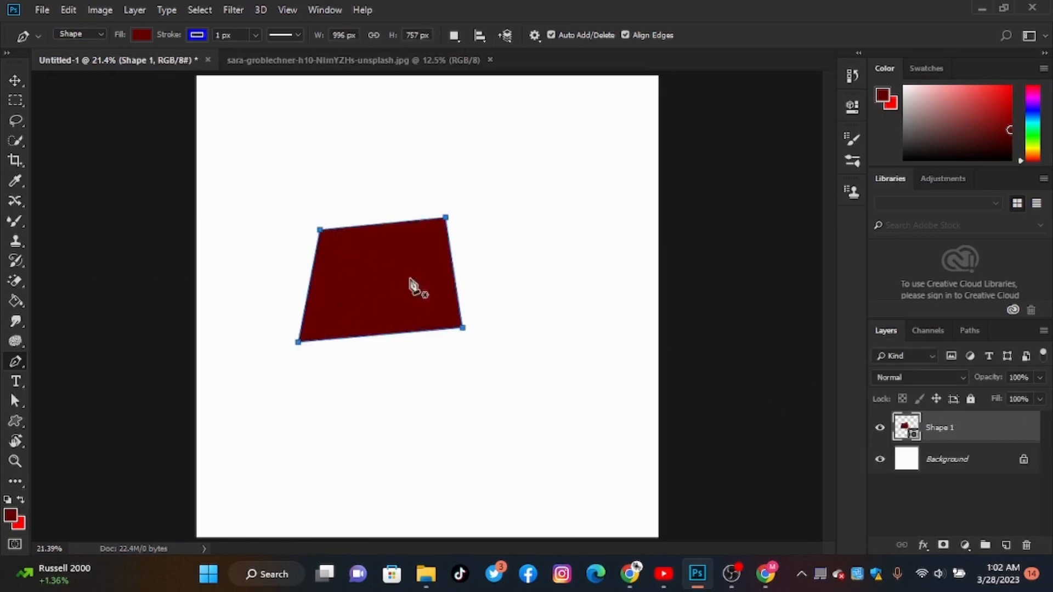
- Set the four-sided shape's fill to no colour
{"action": "left_click", "coordinate": [141, 34]}
{"action": "left_click", "coordinate": [76, 64]}
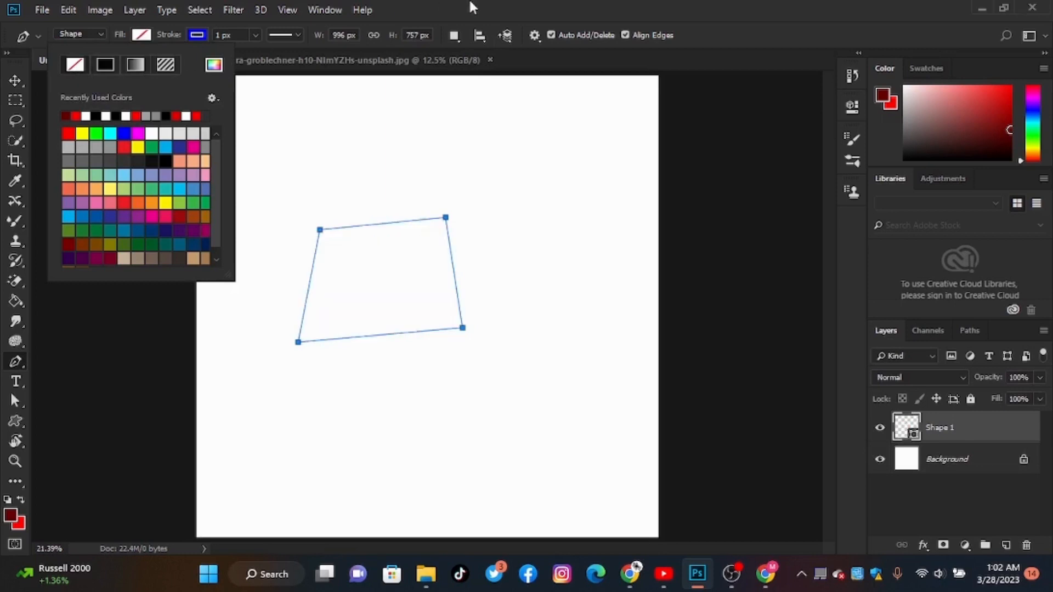
{"action": "left_click", "coordinate": [537, 2]}
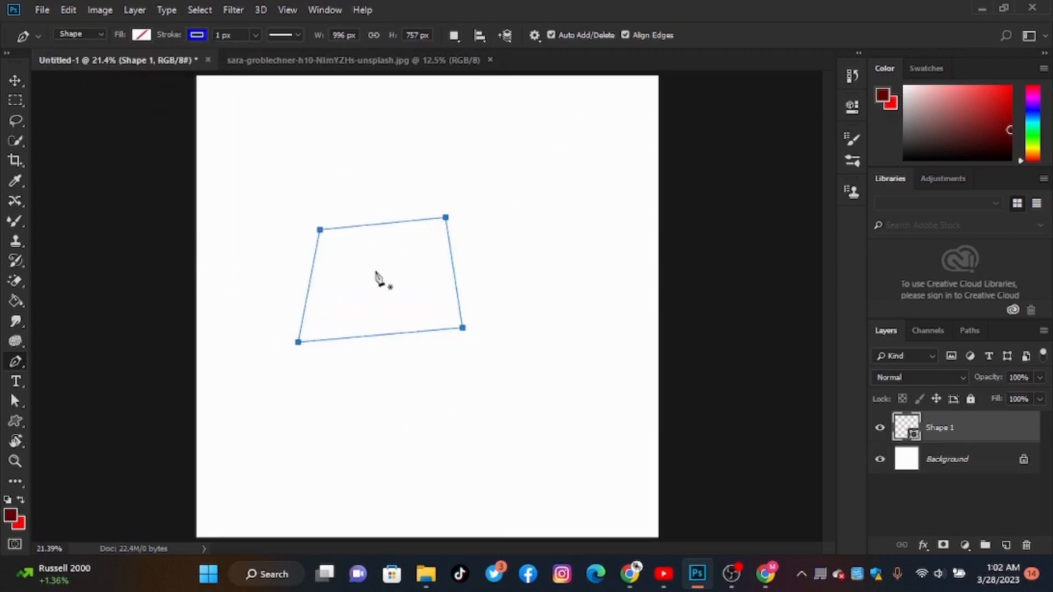
- Delete the unfilled four-sided shape from the canvas
{"action": "left_click", "coordinate": [7, 425]}
{"action": "left_click", "coordinate": [15, 424]}
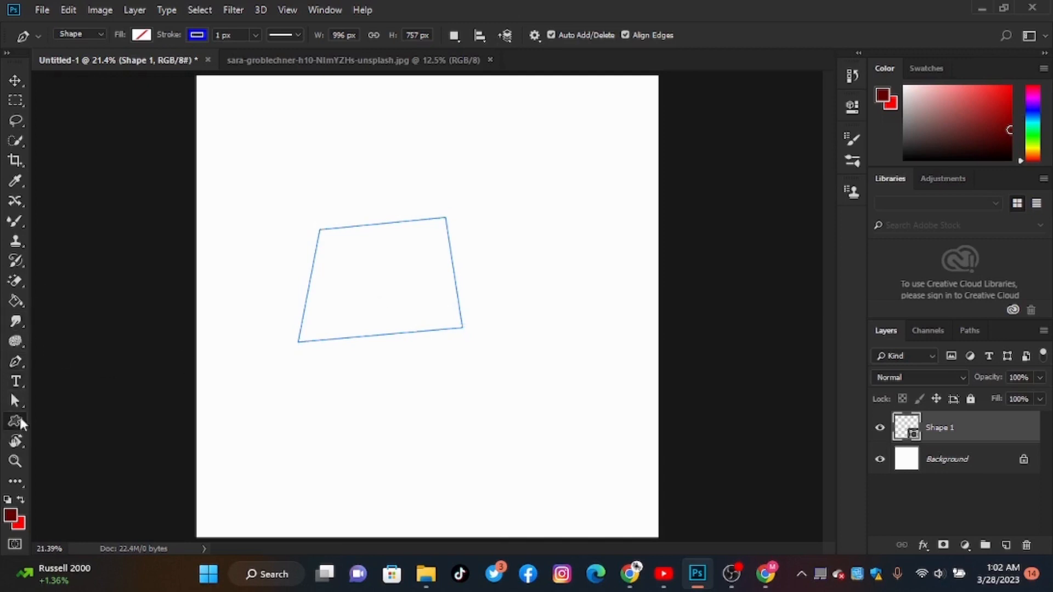
{"action": "left_click", "coordinate": [14, 364]}
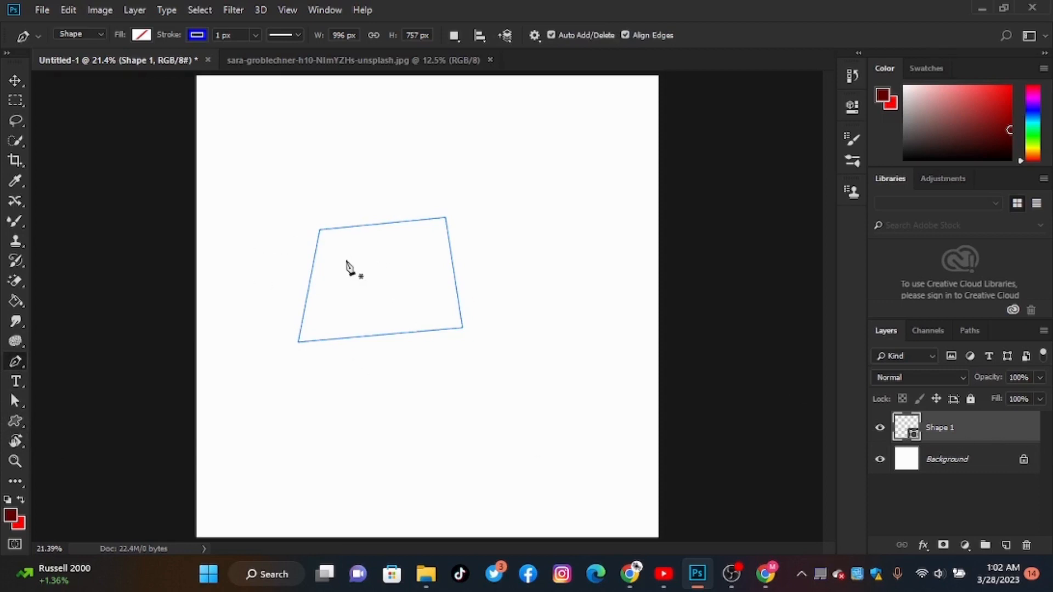
{"action": "key", "text": "Delete"}
- Draw a closed, downward-pointing triangle about 1155 by 659 px in the upper part of the canvas with the Pen tool
{"action": "left_click", "coordinate": [101, 35]}
{"action": "left_click", "coordinate": [102, 34]}
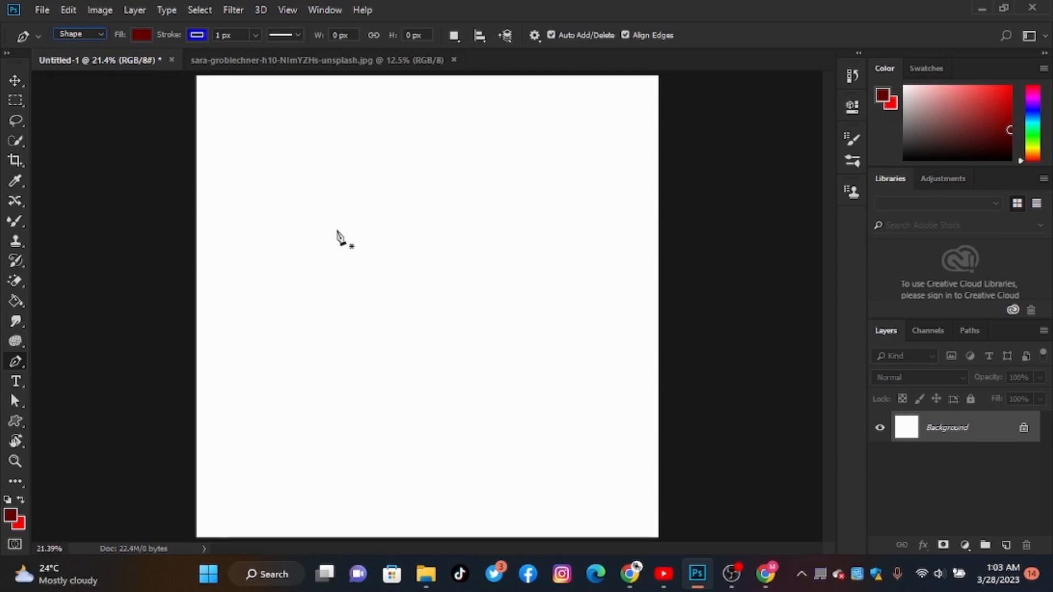
{"action": "left_click", "coordinate": [274, 197]}
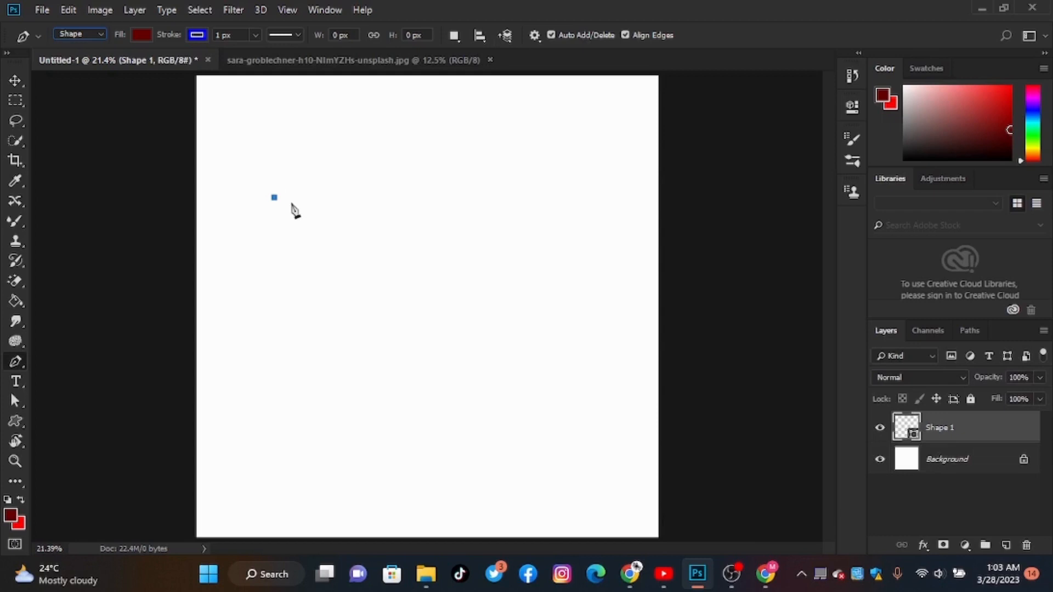
{"action": "left_click", "coordinate": [465, 195]}
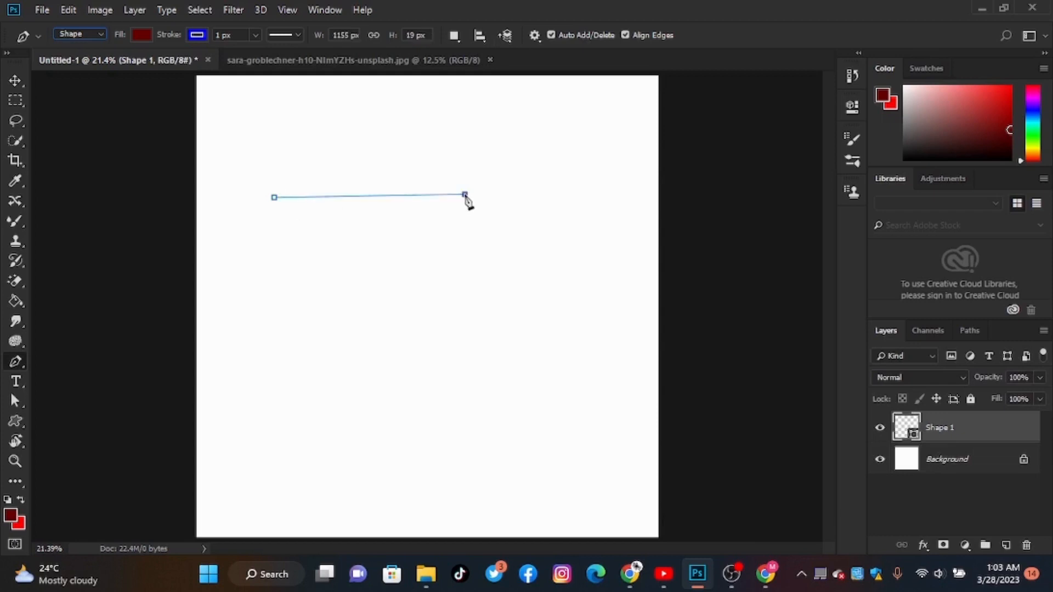
{"action": "left_click", "coordinate": [358, 303]}
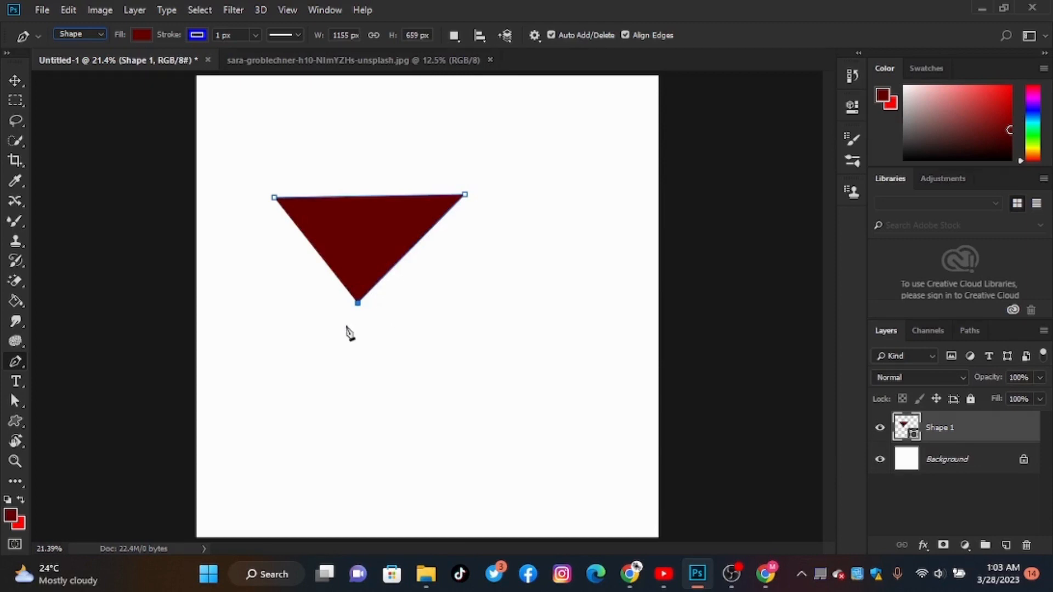
{"action": "left_click", "coordinate": [274, 198]}
- Select the dark red triangle and delete it
{"action": "left_click", "coordinate": [17, 79]}
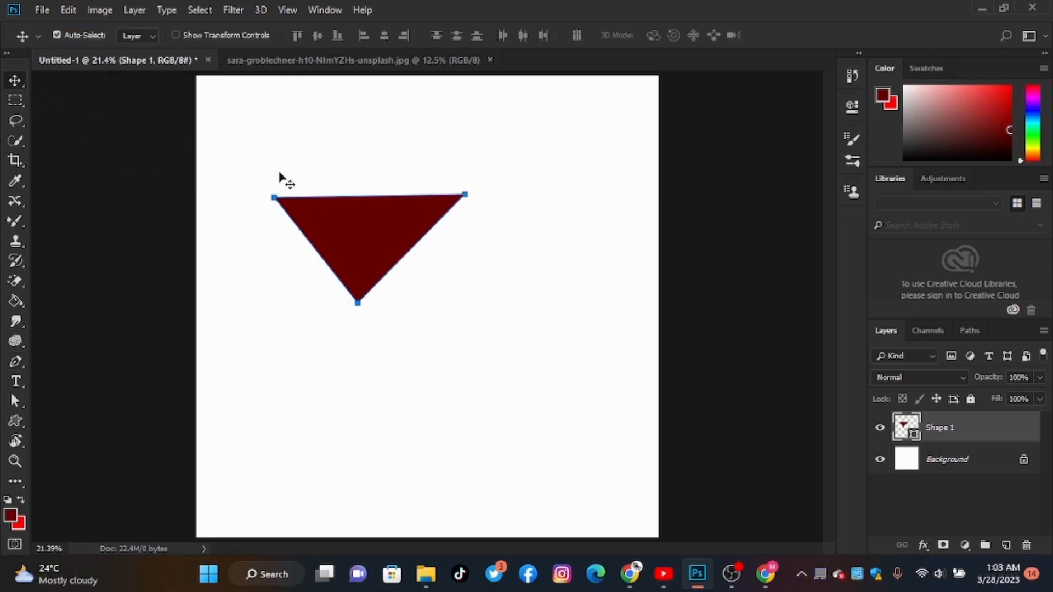
{"action": "left_click", "coordinate": [384, 230]}
{"action": "key", "text": "Delete"}
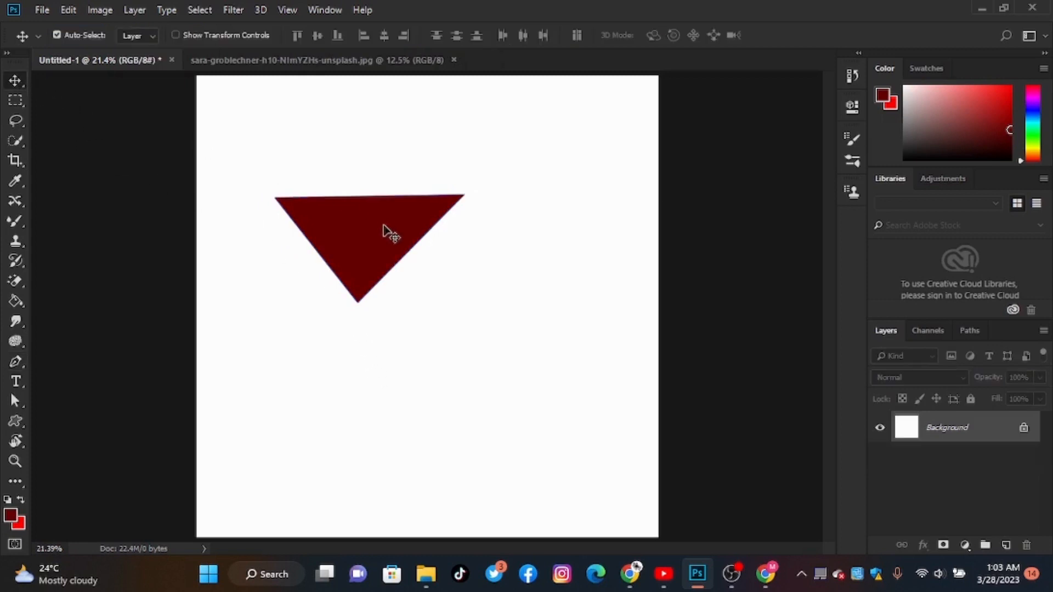
- Start a Pen tool shape with an upward-bowed top edge about 1220 px wide in the upper part of the canvas
{"action": "key", "text": "p"}
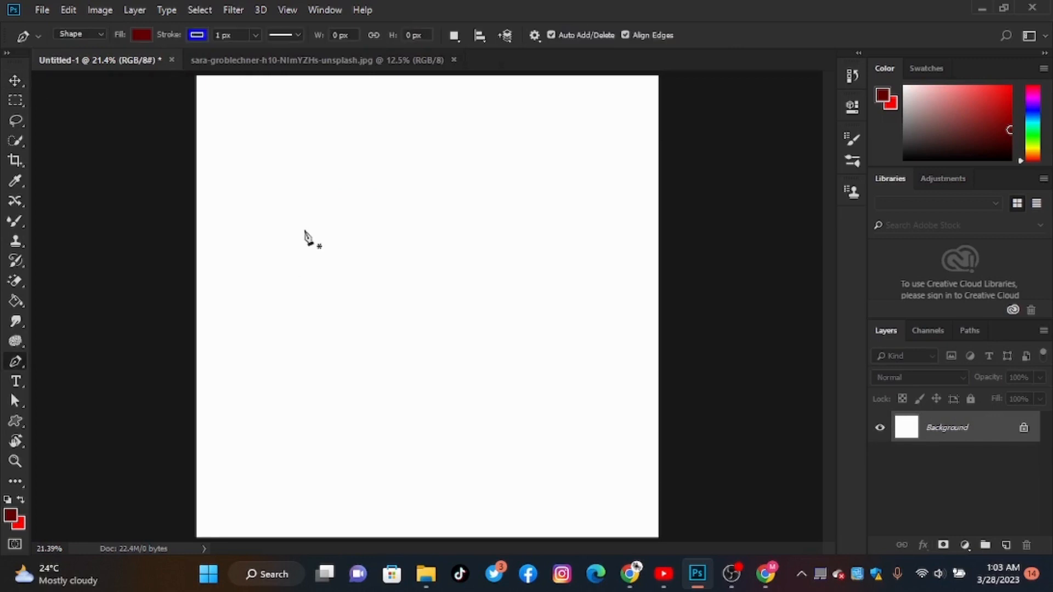
{"action": "left_click", "coordinate": [285, 185]}
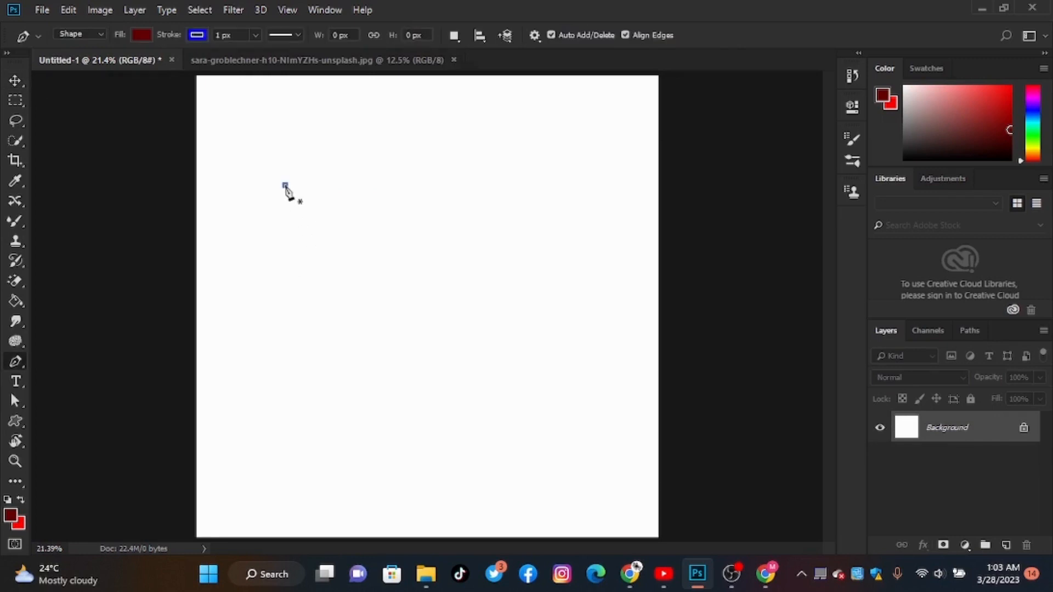
{"action": "left_click", "coordinate": [486, 184]}
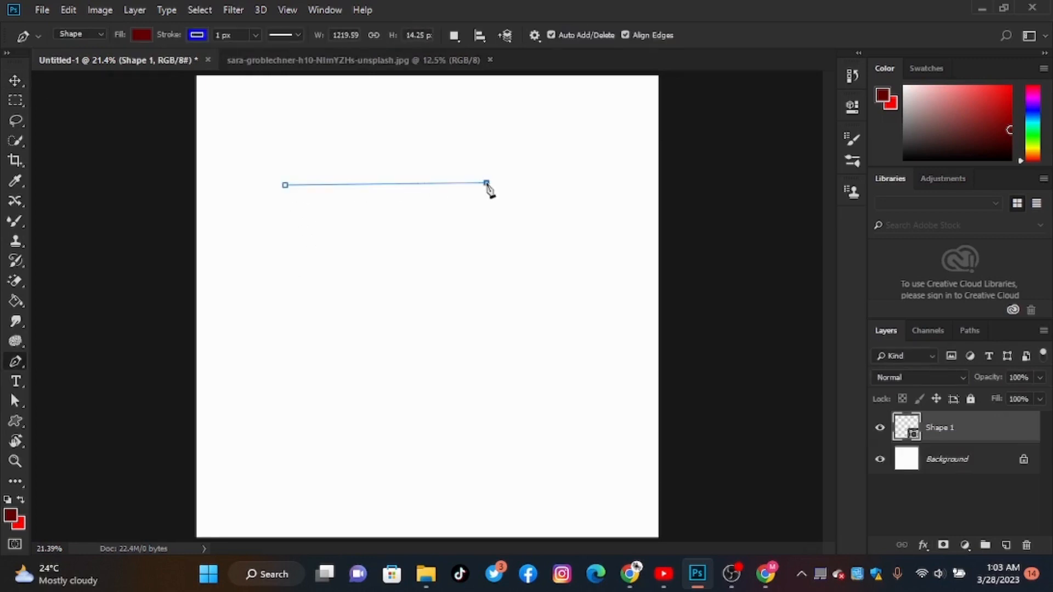
{"action": "left_click_drag", "start_coordinate": [487, 183], "coordinate": [560, 225]}
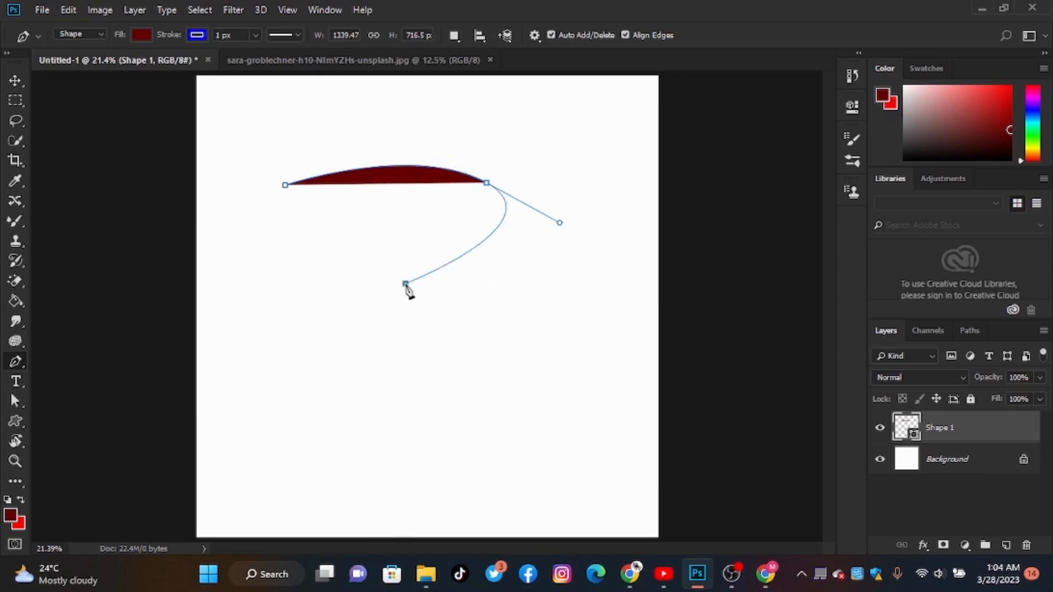
- Try continuing from the curve's end anchor with and without its outgoing direction handle, and undo each trial segment
{"action": "left_click", "coordinate": [405, 283]}
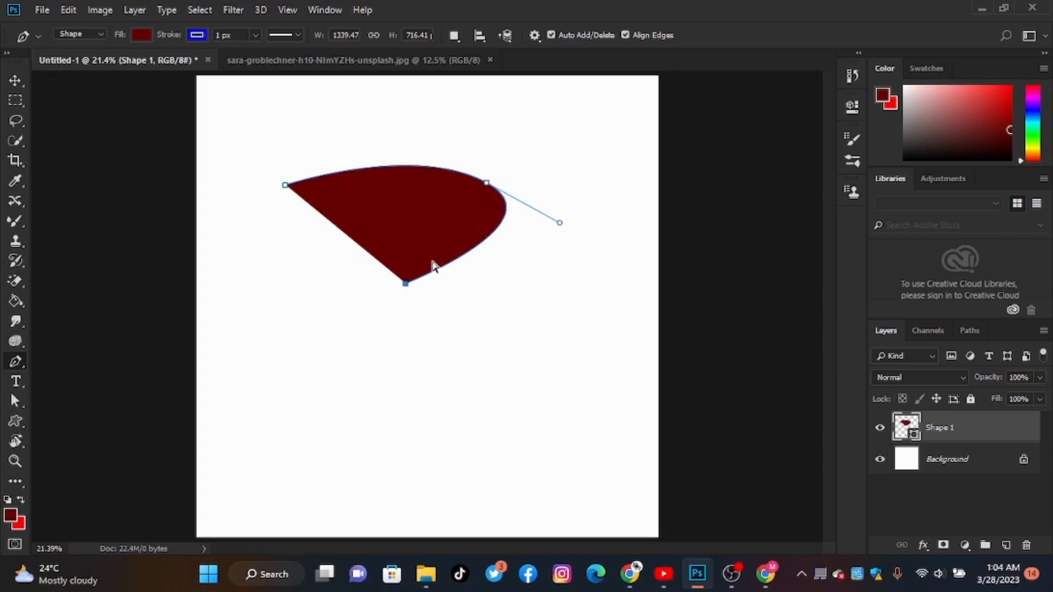
{"action": "key", "text": "ctrl+z"}
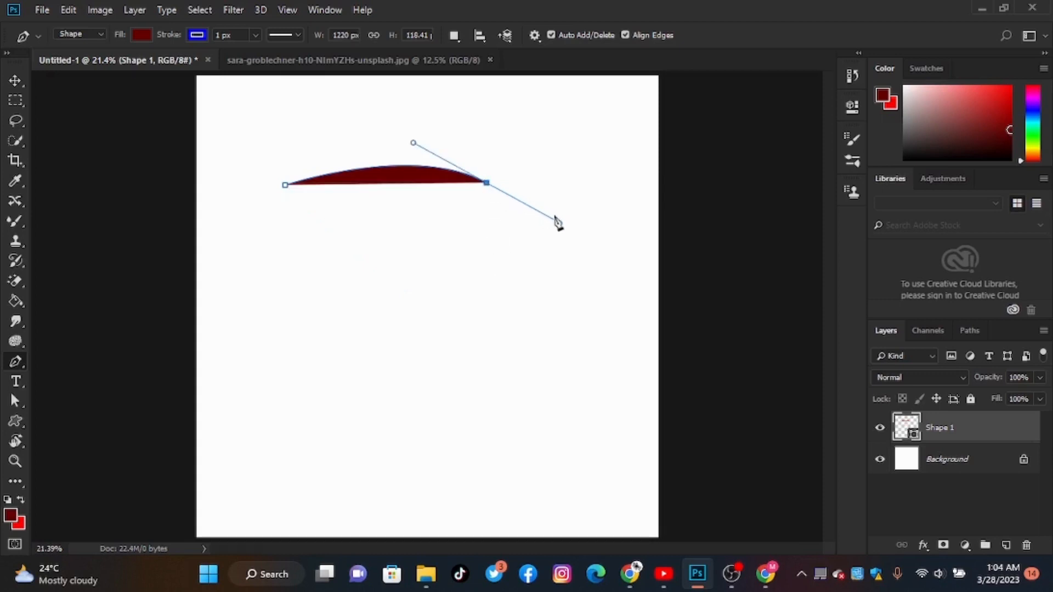
{"action": "left_click", "coordinate": [487, 183]}
{"action": "left_click", "coordinate": [490, 281]}
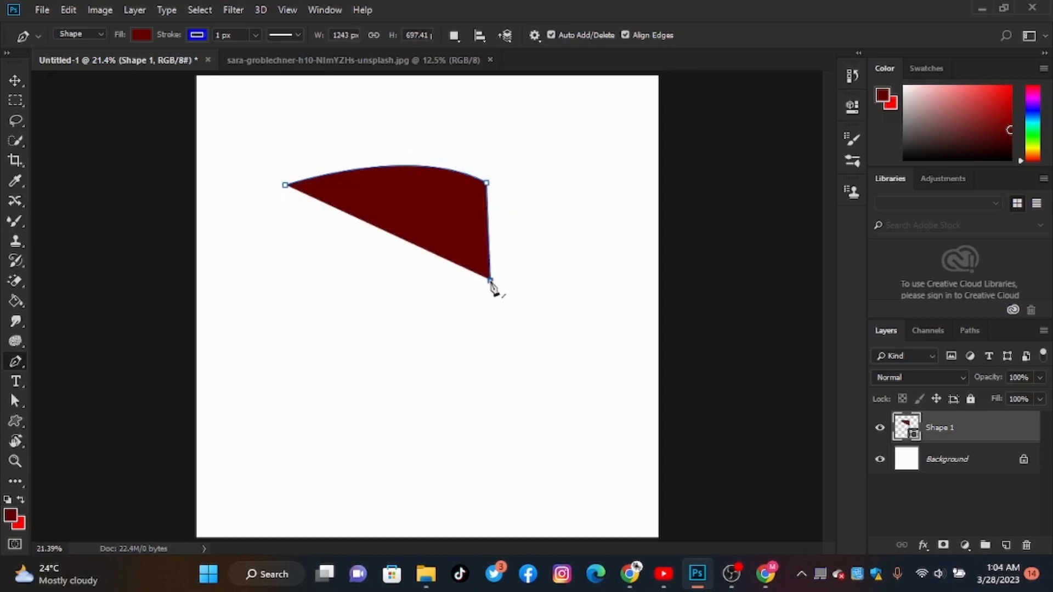
{"action": "key", "text": "ctrl+z"}
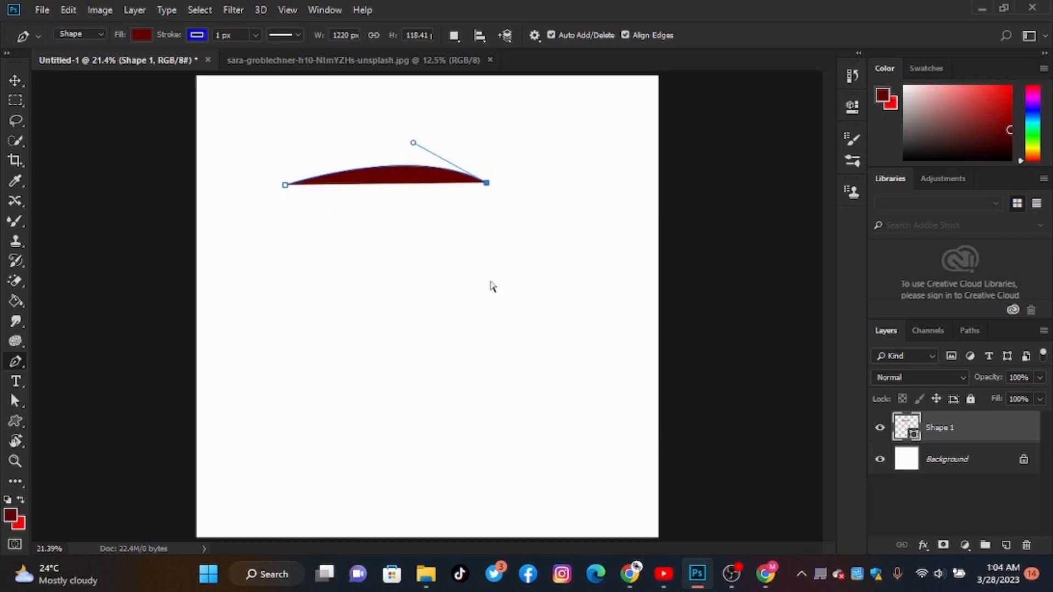
{"action": "key", "text": "ctrl+alt+z"}
{"action": "left_click", "coordinate": [420, 279]}
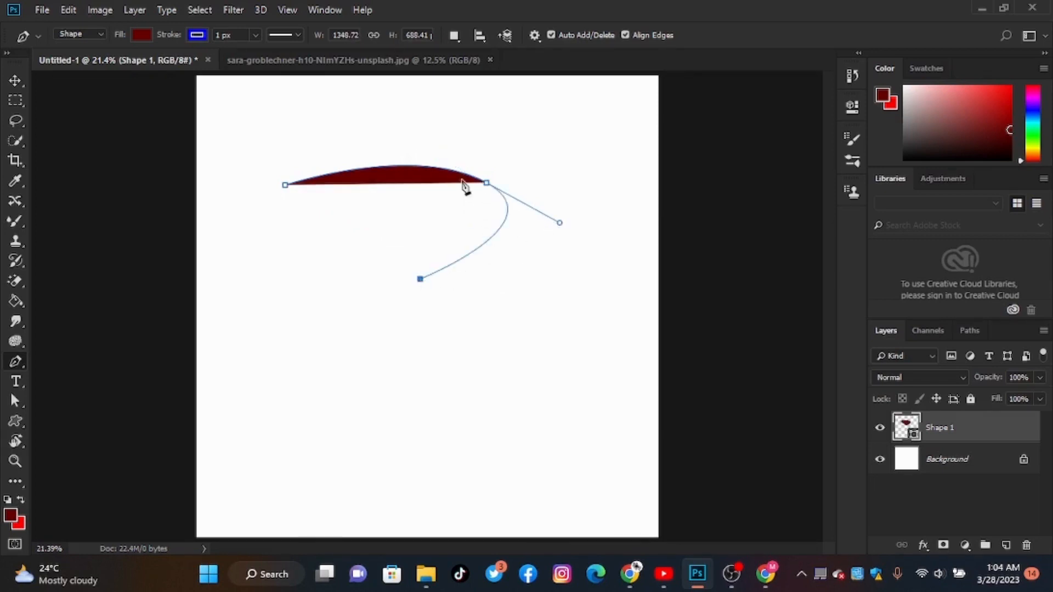
{"action": "key", "text": "ctrl+z"}
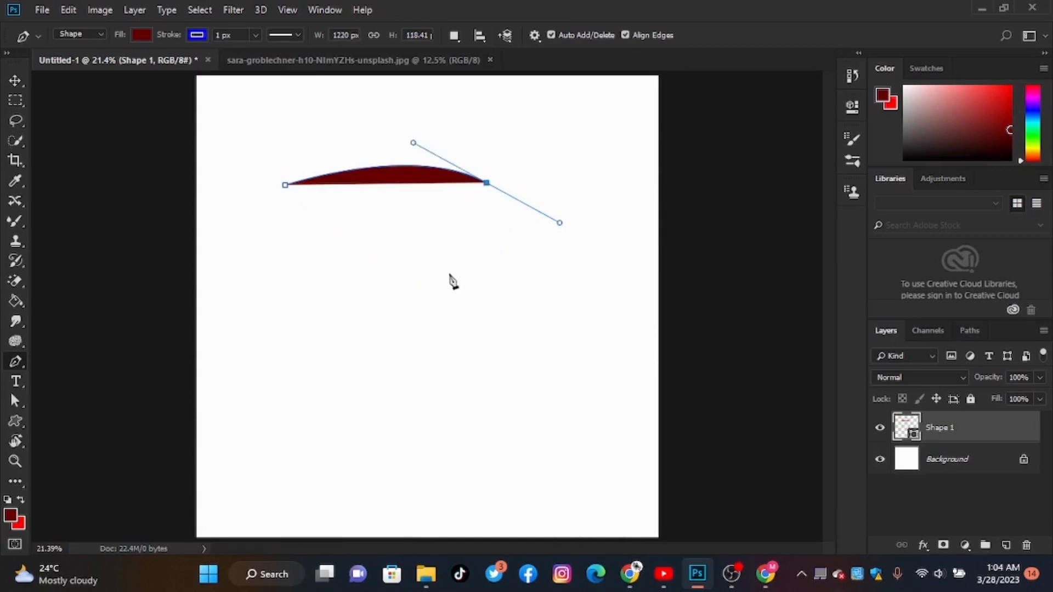
- Add a rounded right side and a curved bottom edge, and close the shape at about 1427 by 840 px
{"action": "left_click", "coordinate": [492, 283]}
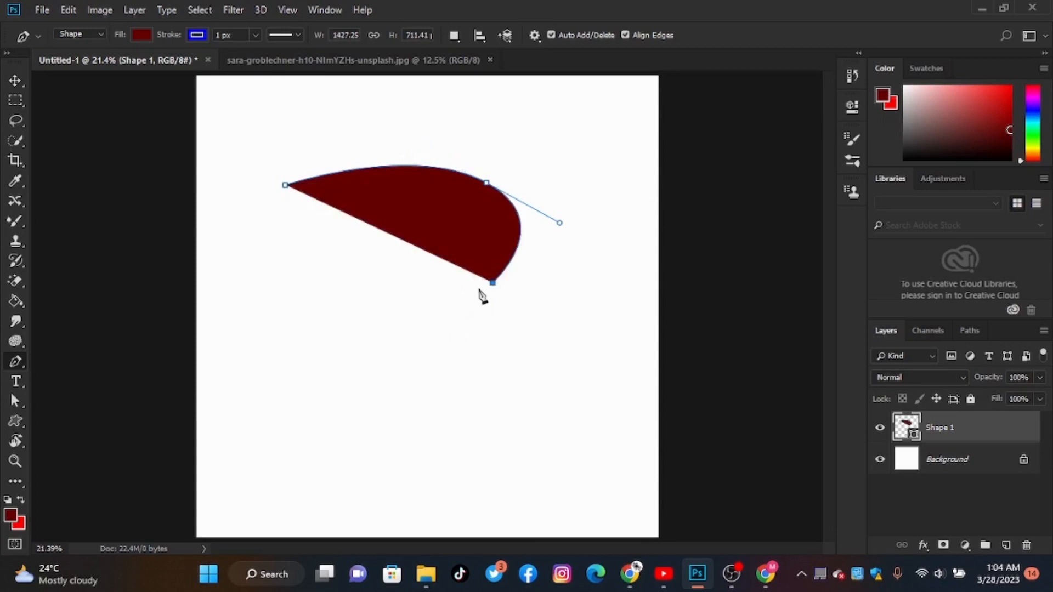
{"action": "left_click", "coordinate": [320, 286]}
{"action": "left_click_drag", "start_coordinate": [320, 286], "coordinate": [280, 249]}
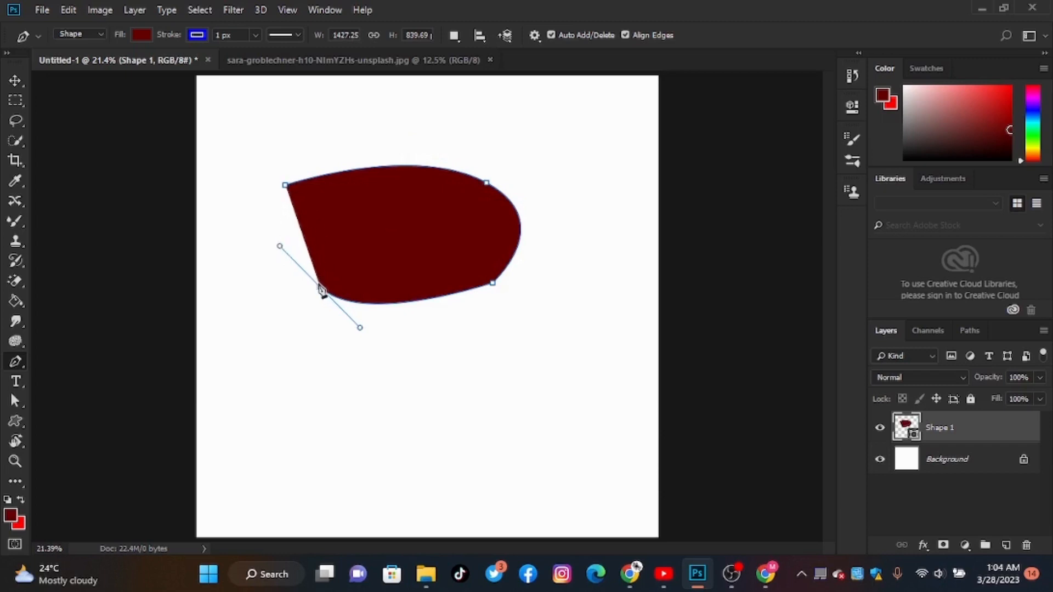
{"action": "key", "text": "alt"}
{"action": "left_click", "coordinate": [285, 186]}
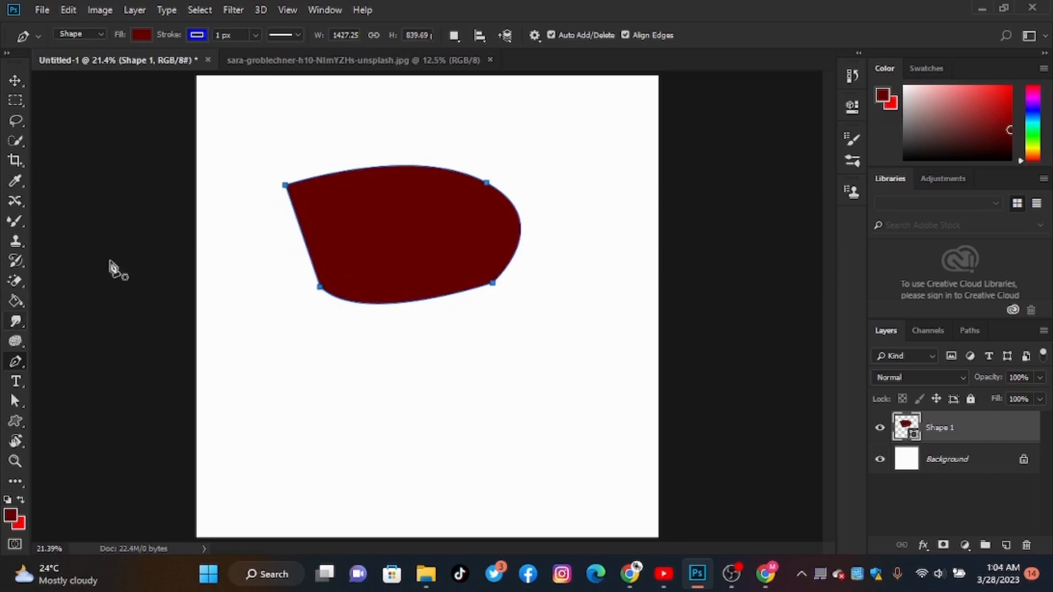
- Draw an irregular shape about 1065 by 692 px below the curved shape with the Freeform Pen tool, and delete it
{"action": "right_click", "coordinate": [19, 363]}
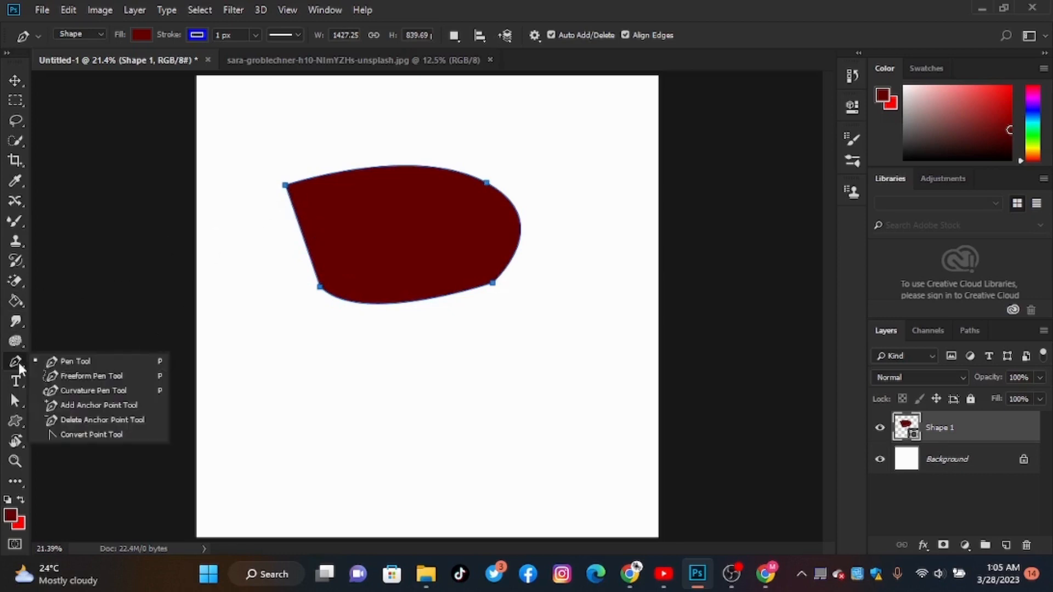
{"action": "left_click", "coordinate": [84, 382]}
{"action": "mouse_move", "coordinate": [300, 373]}
{"action": "left_mouse_down"}
{"action": "mouse_move", "coordinate": [330, 451]}
{"action": "mouse_move", "coordinate": [451, 423]}
{"action": "mouse_move", "coordinate": [364, 375]}
{"action": "mouse_move", "coordinate": [297, 371]}
{"action": "left_mouse_up"}
{"action": "left_click", "coordinate": [16, 80]}
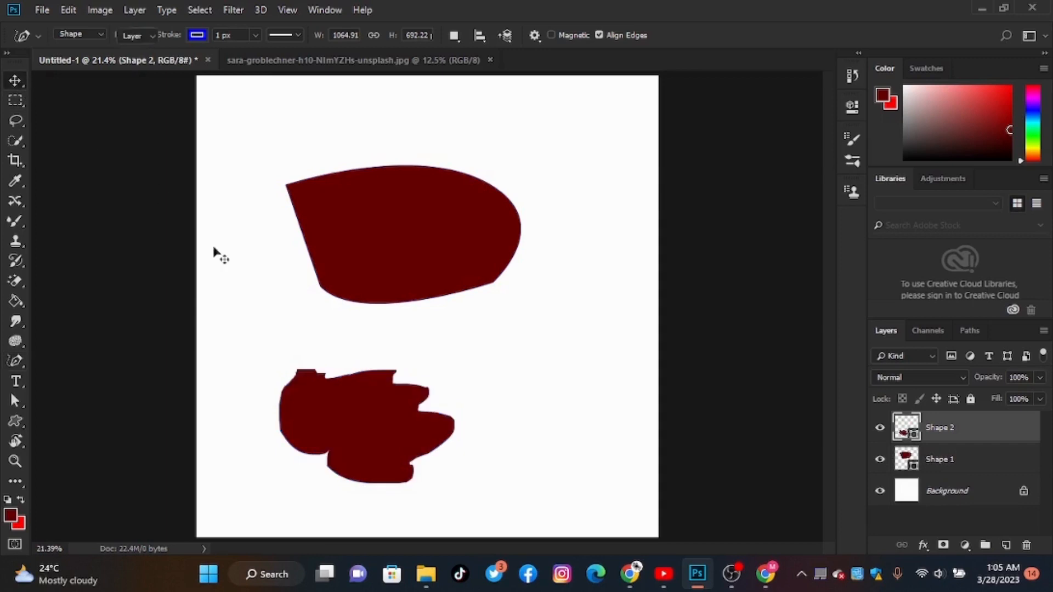
{"action": "key", "text": "Delete"}
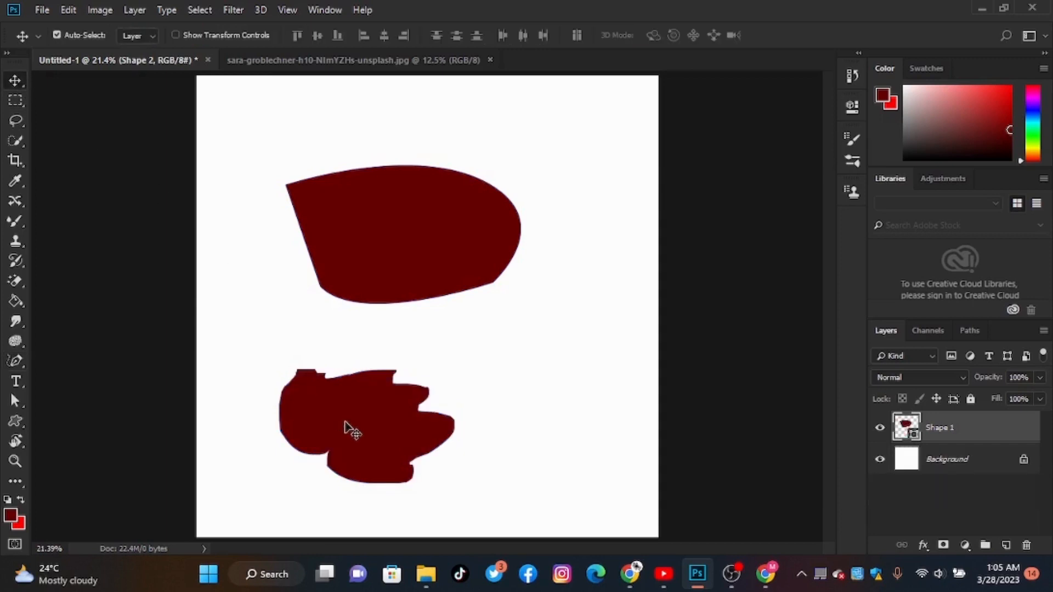
- Draw a closed rounded shape about 2060 px wide around the existing curved shape with the Curvature Pen tool
{"action": "left_click", "coordinate": [16, 360]}
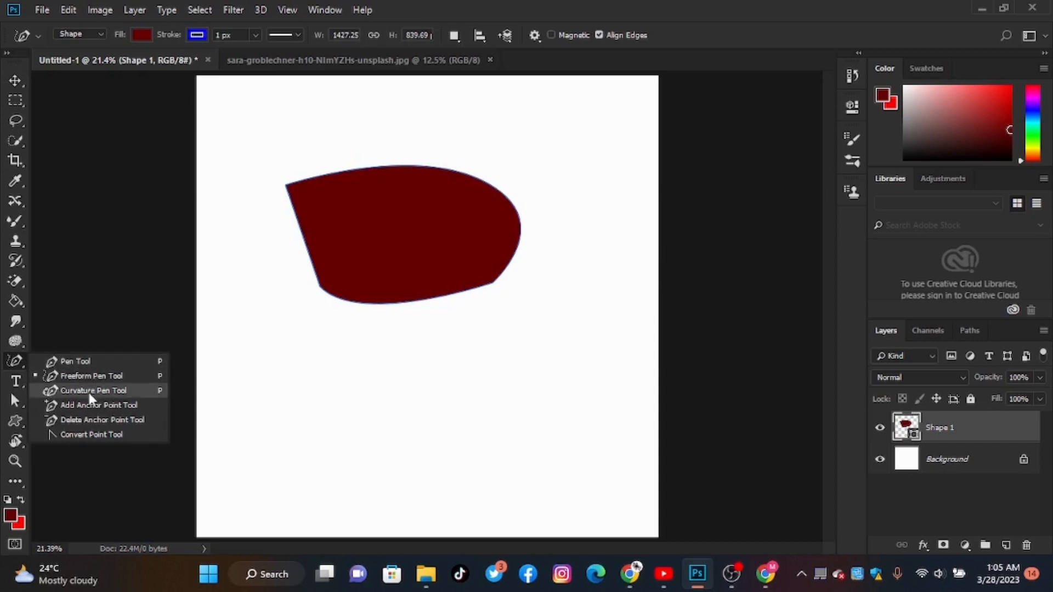
{"action": "left_click", "coordinate": [89, 392]}
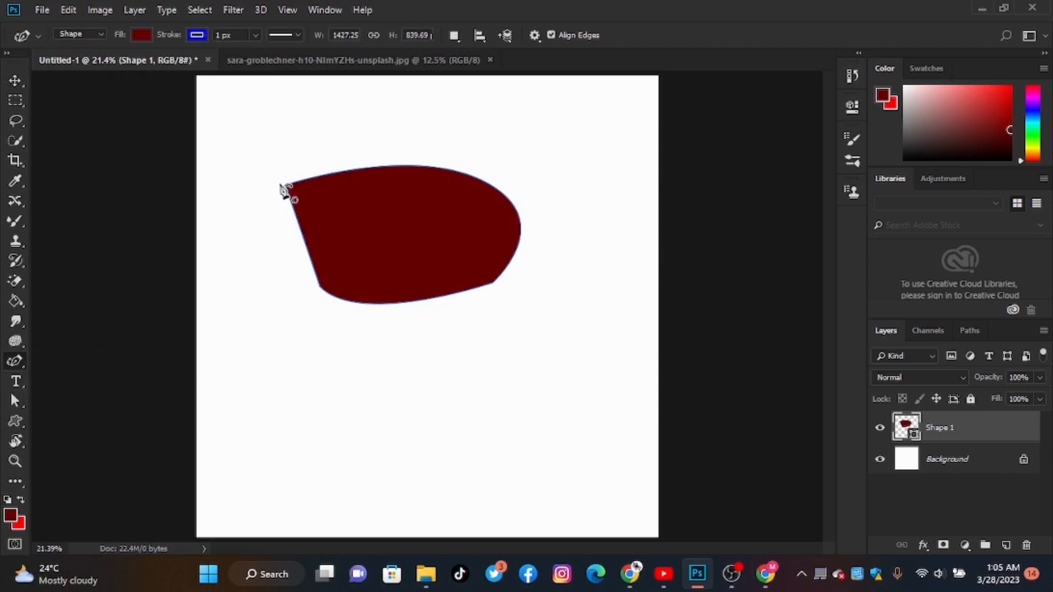
{"action": "left_click", "coordinate": [299, 189]}
{"action": "left_click_drag", "start_coordinate": [305, 192], "coordinate": [320, 199]}
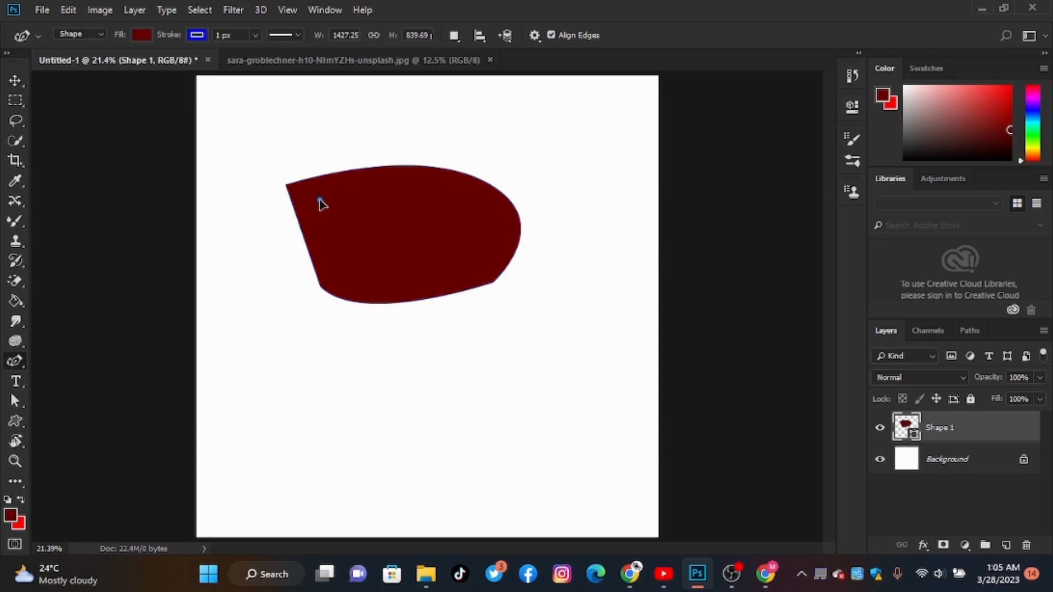
{"action": "left_click", "coordinate": [290, 187]}
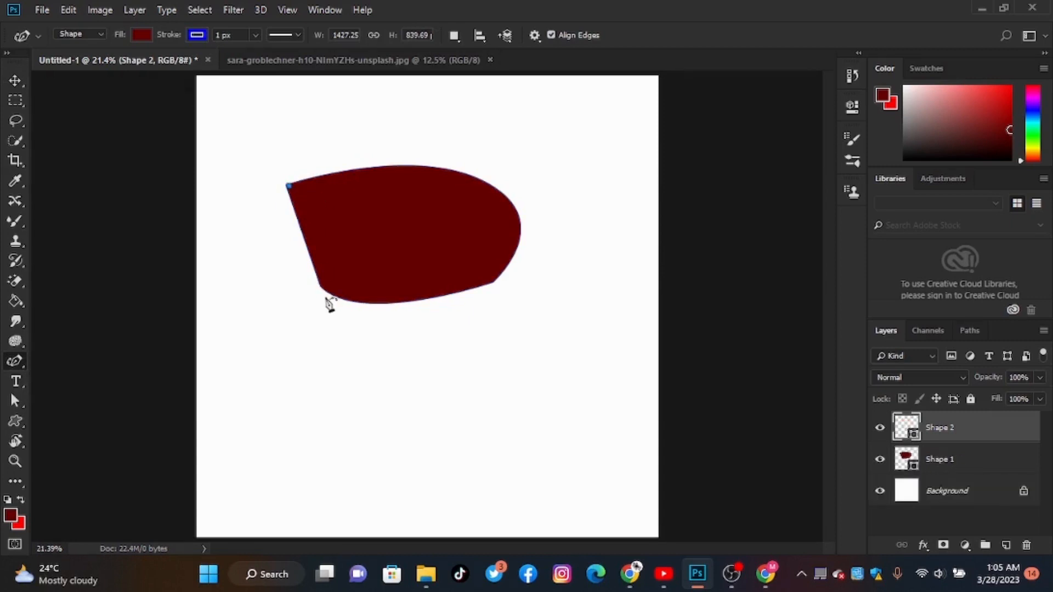
{"action": "left_click", "coordinate": [304, 377]}
{"action": "left_click_drag", "start_coordinate": [303, 377], "coordinate": [290, 398]}
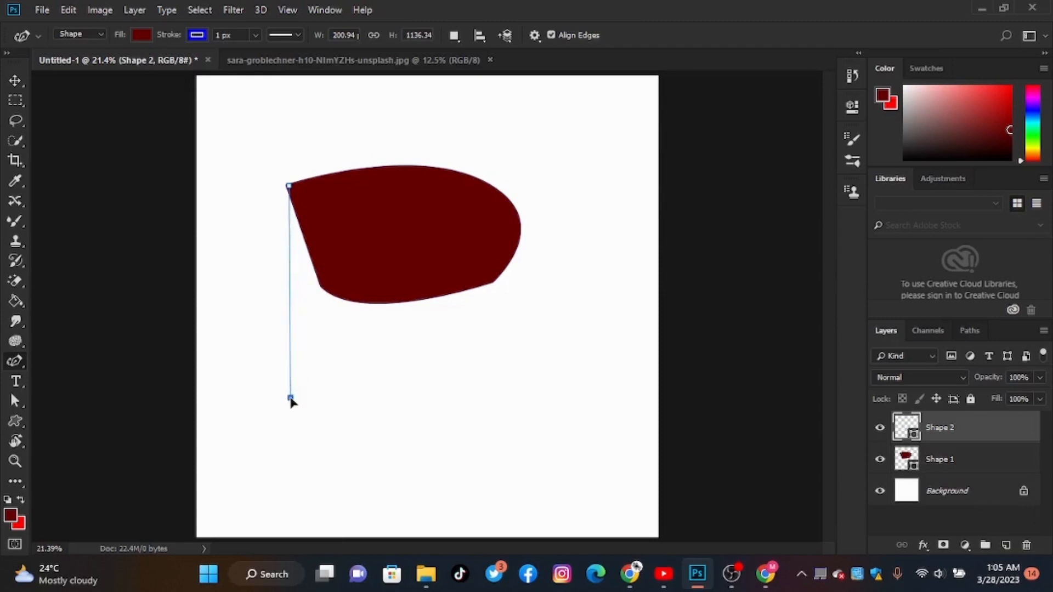
{"action": "left_click", "coordinate": [489, 407]}
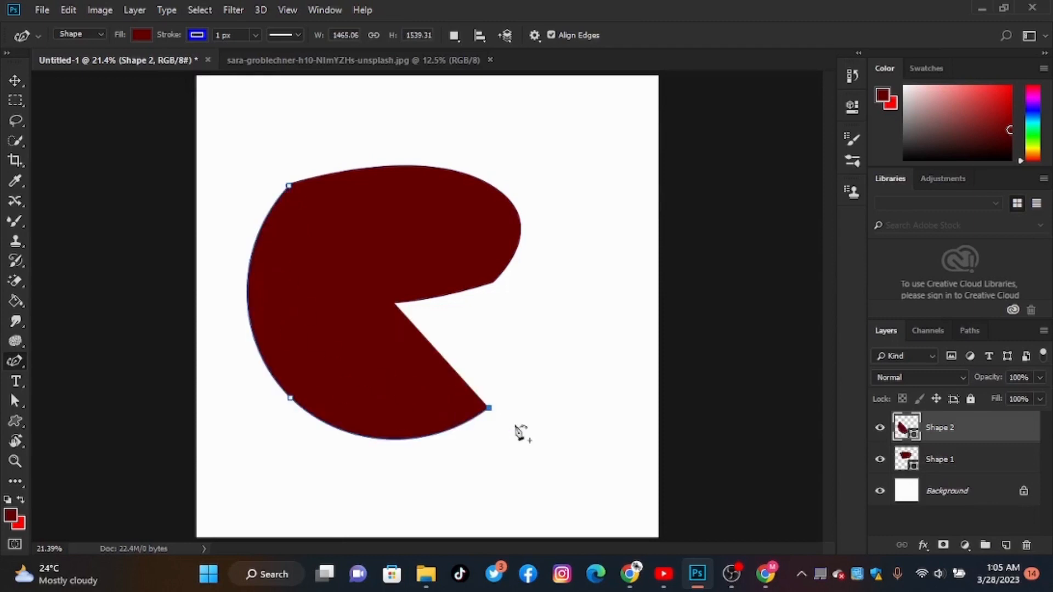
{"action": "left_click", "coordinate": [584, 217]}
{"action": "left_click", "coordinate": [487, 131]}
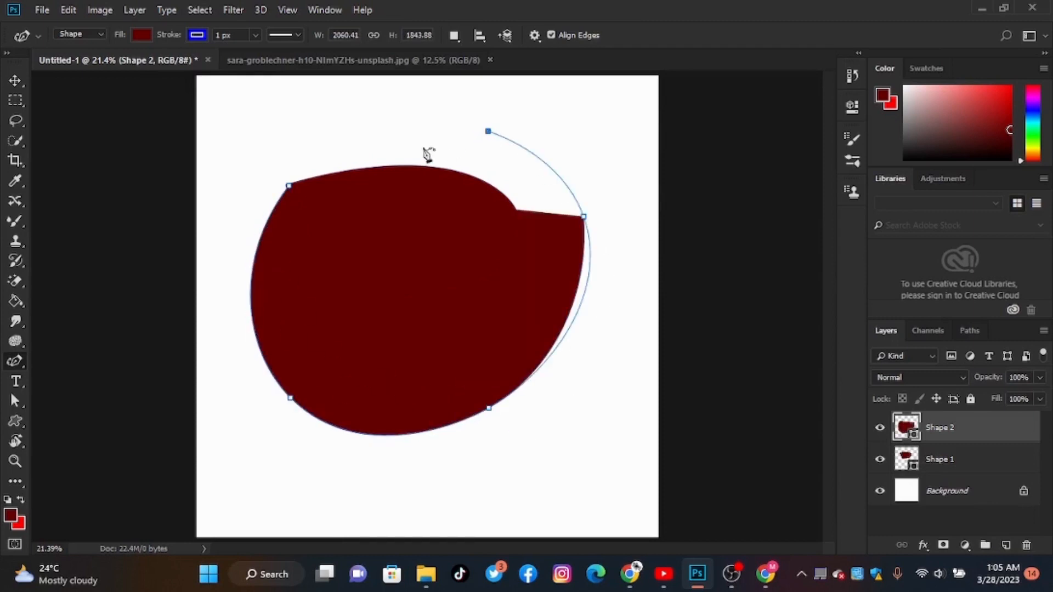
{"action": "left_click", "coordinate": [291, 180]}
- Move the large rounded shape slightly to the left and delete it
{"action": "left_click", "coordinate": [15, 80]}
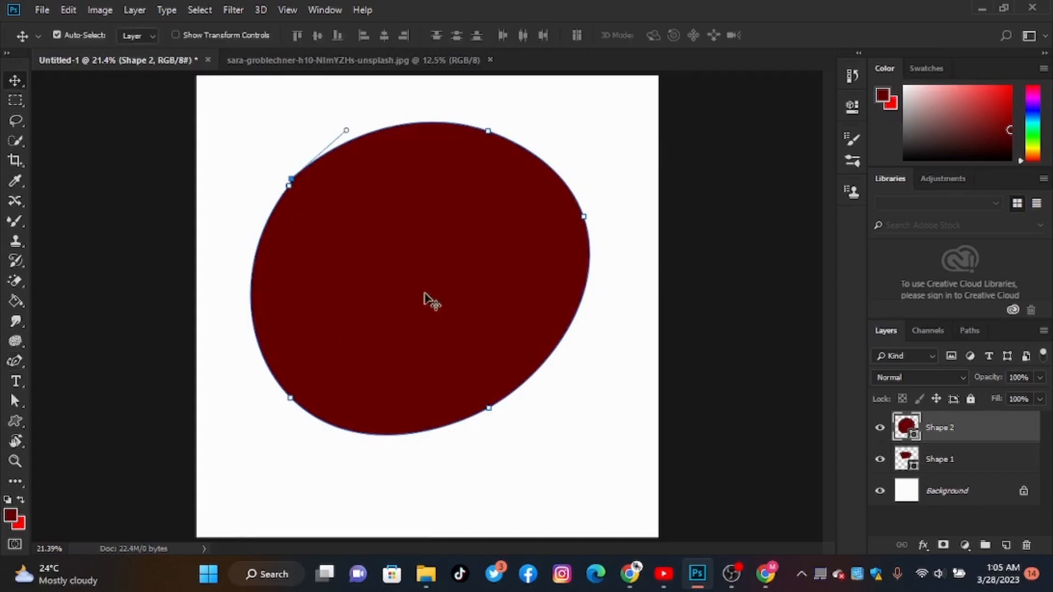
{"action": "mouse_move", "coordinate": [423, 298]}
{"action": "left_mouse_down"}
{"action": "mouse_move", "coordinate": [460, 411]}
{"action": "mouse_move", "coordinate": [429, 291]}
{"action": "mouse_move", "coordinate": [405, 296]}
{"action": "left_mouse_up"}
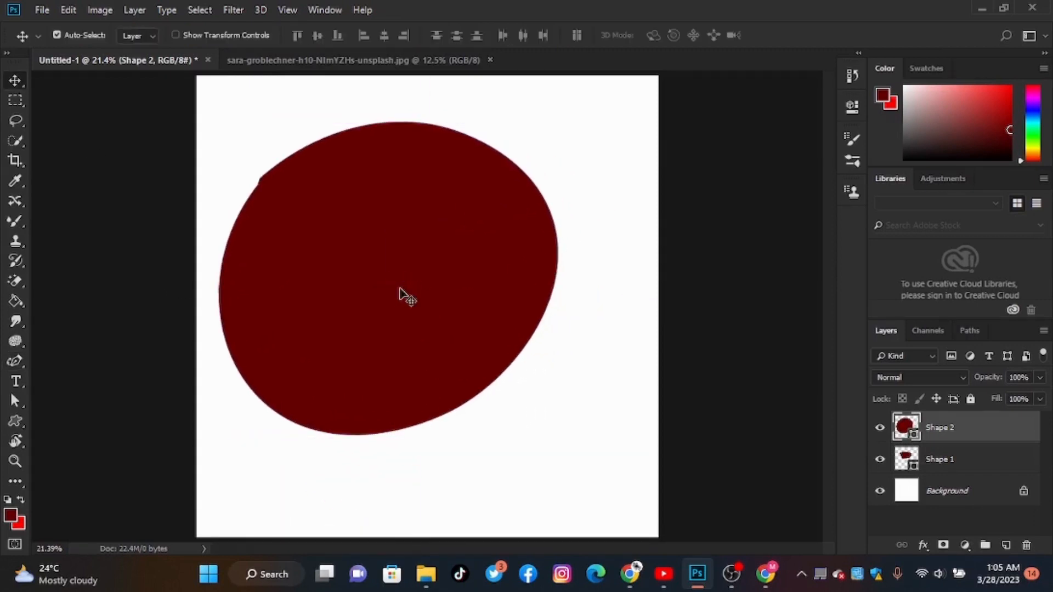
{"action": "key", "text": "Delete"}
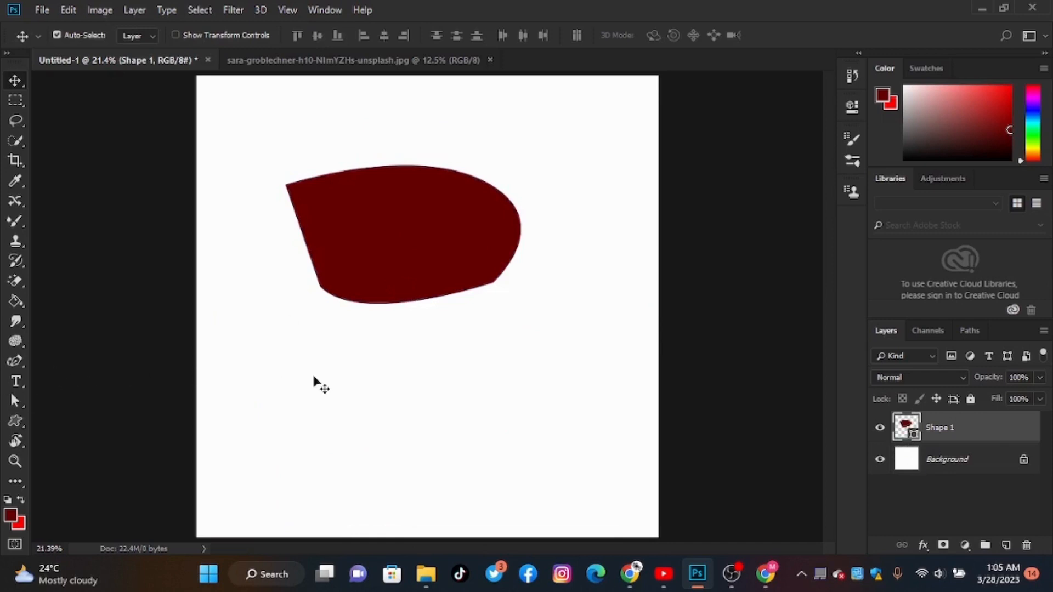
- Draw an egg-like shape about 1268 by 947 px below the curved shape with the Curvature Pen tool, and delete it
{"action": "left_click", "coordinate": [296, 411]}
{"action": "left_click", "coordinate": [16, 361]}
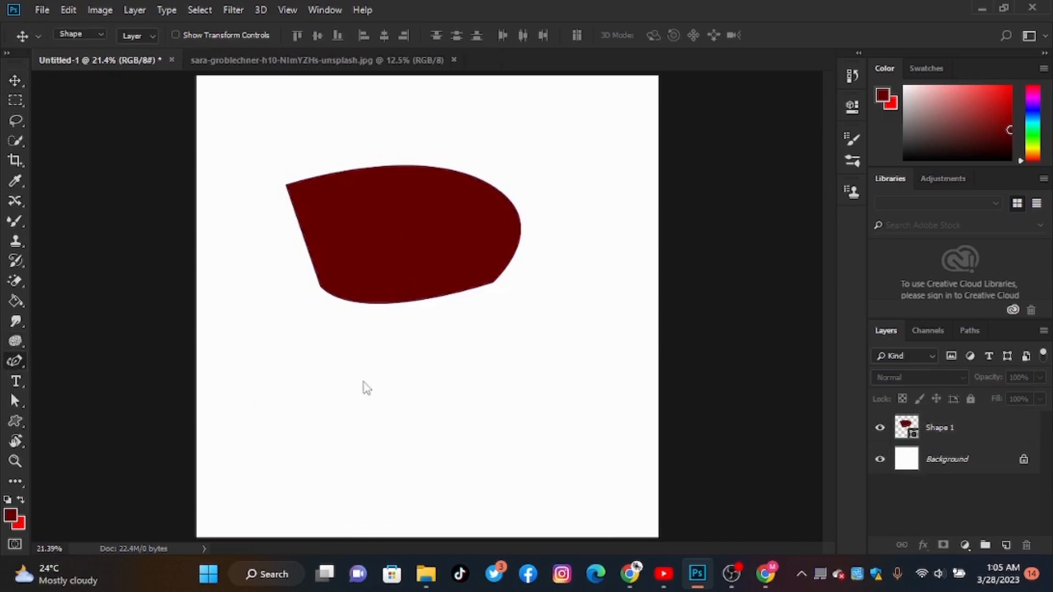
{"action": "left_click", "coordinate": [363, 381]}
{"action": "left_click", "coordinate": [296, 471]}
{"action": "left_click_drag", "start_coordinate": [437, 450], "coordinate": [464, 483]}
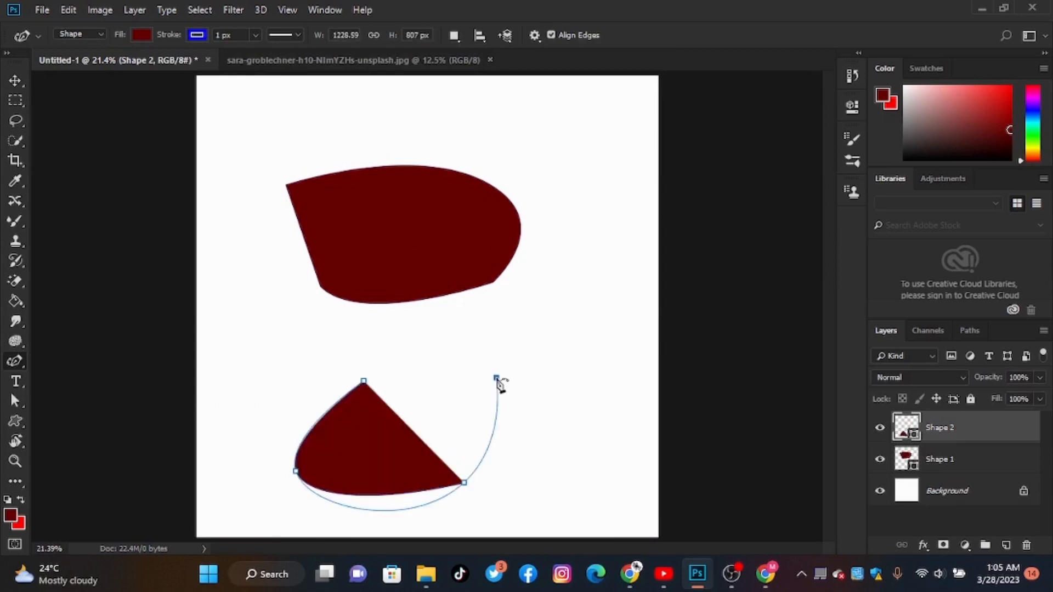
{"action": "left_click_drag", "start_coordinate": [496, 377], "coordinate": [422, 355]}
{"action": "left_click", "coordinate": [363, 380]}
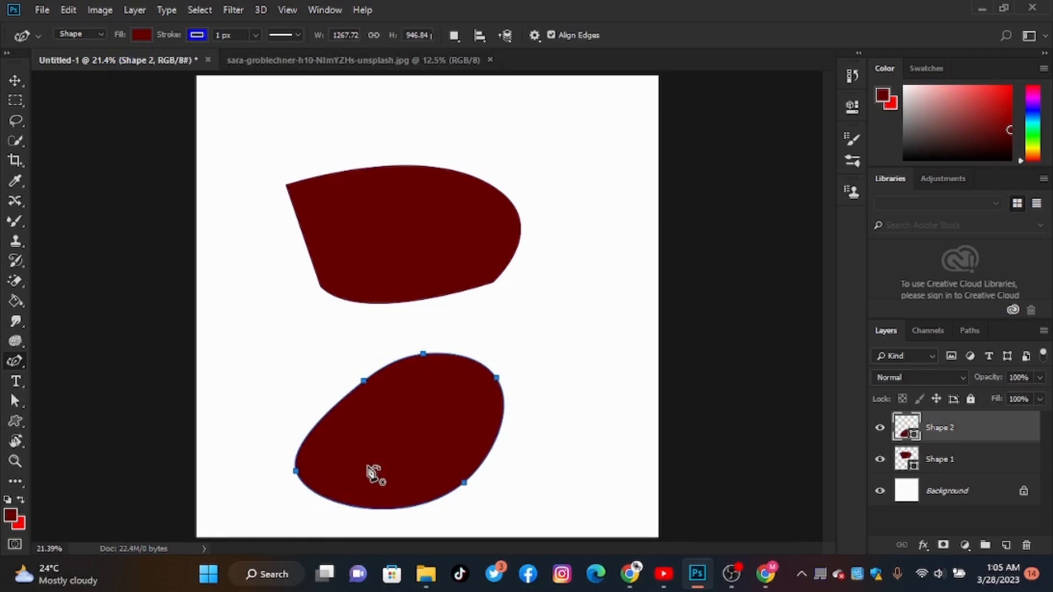
{"action": "left_click", "coordinate": [15, 81]}
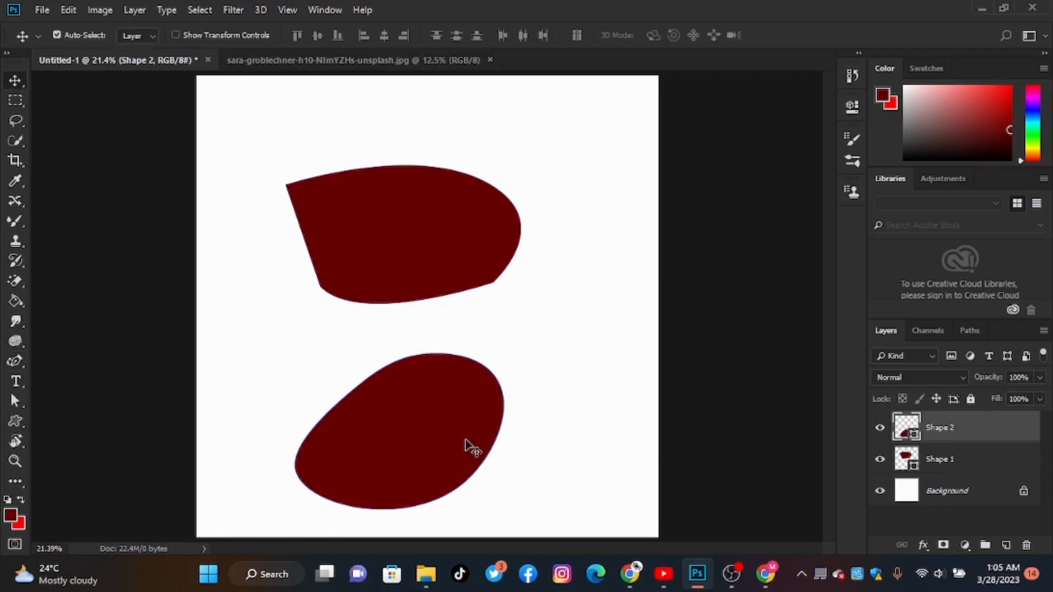
{"action": "key", "text": "Delete"}
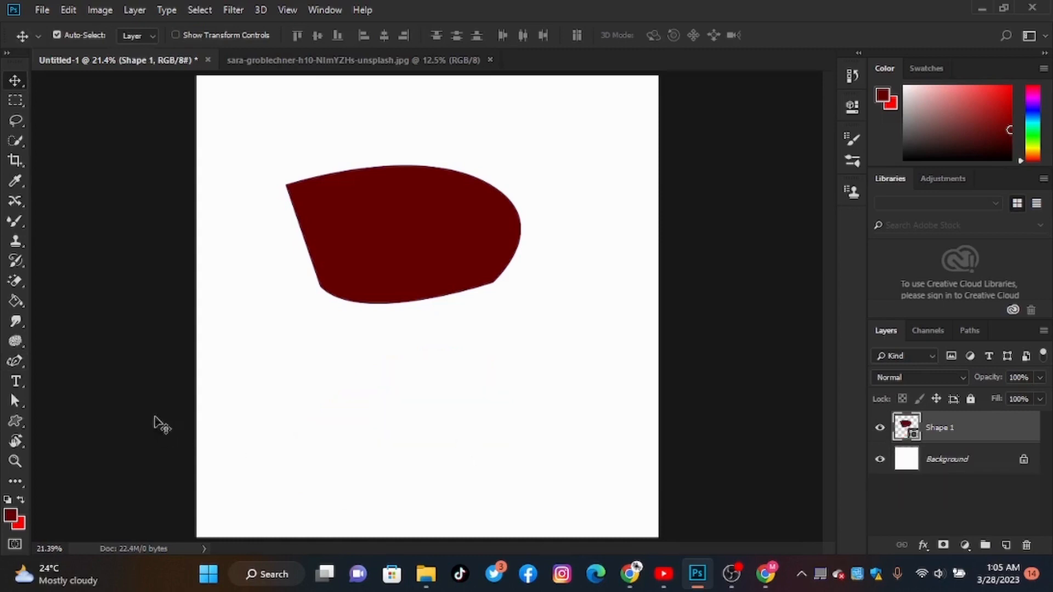
- Draw a four-sided shape about 1061 by 556 px below the curved shape with the Pen tool, and add an anchor midway along its top edge
{"action": "left_click", "coordinate": [18, 361]}
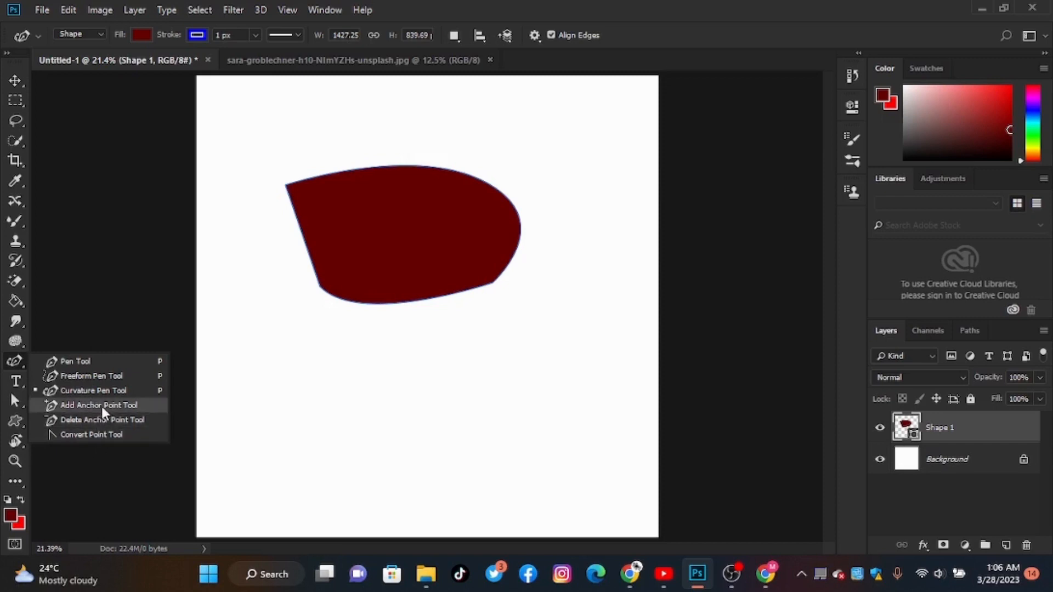
{"action": "left_click", "coordinate": [106, 363]}
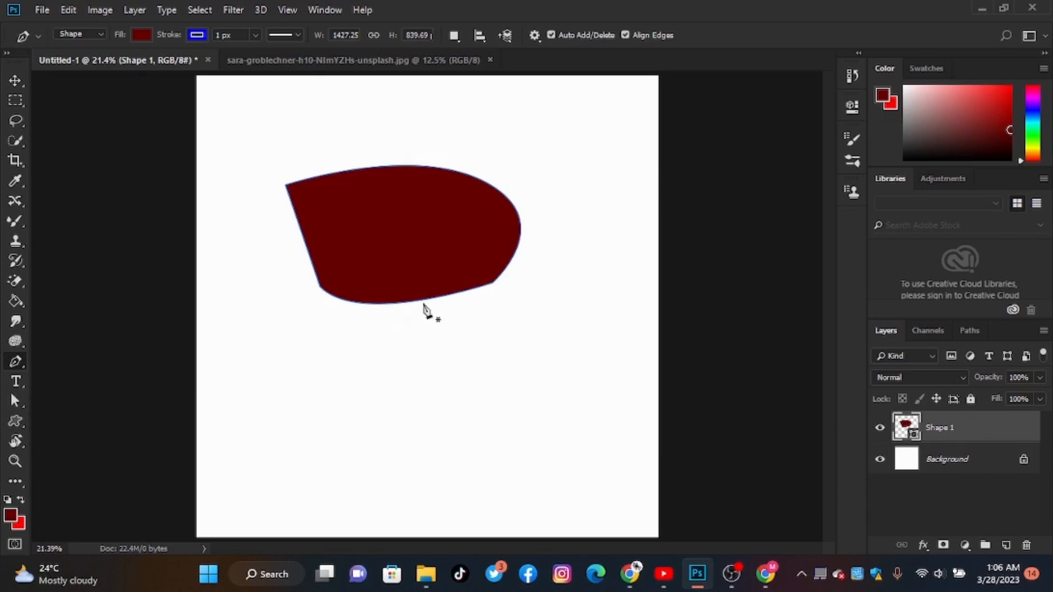
{"action": "left_click", "coordinate": [269, 360]}
{"action": "left_click", "coordinate": [271, 444]}
{"action": "left_click", "coordinate": [444, 424]}
{"action": "left_click", "coordinate": [413, 354]}
{"action": "left_click", "coordinate": [270, 360]}
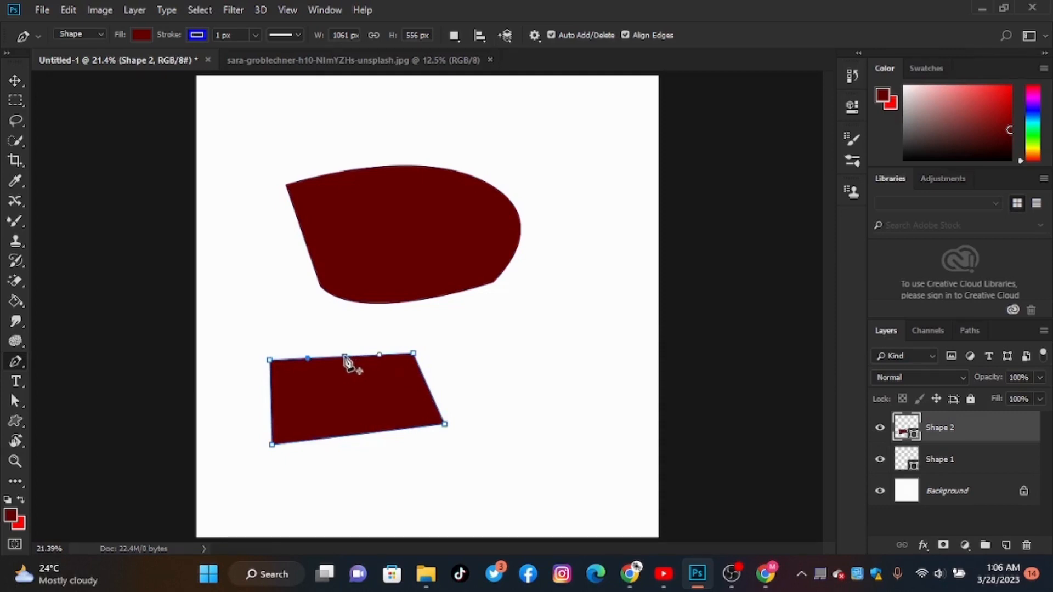
{"action": "left_click", "coordinate": [345, 357]}
- Remove the four-sided shape's upper-right anchor, and bow its upper-left edge upward by converting the anchor added on the top edge
{"action": "left_click", "coordinate": [414, 355]}
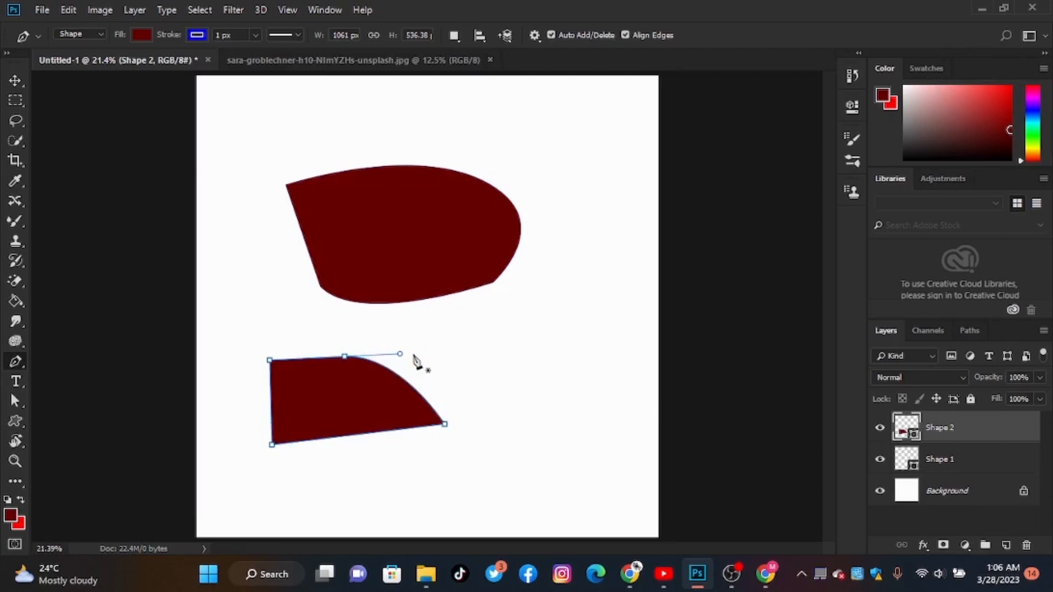
{"action": "right_click", "coordinate": [17, 362]}
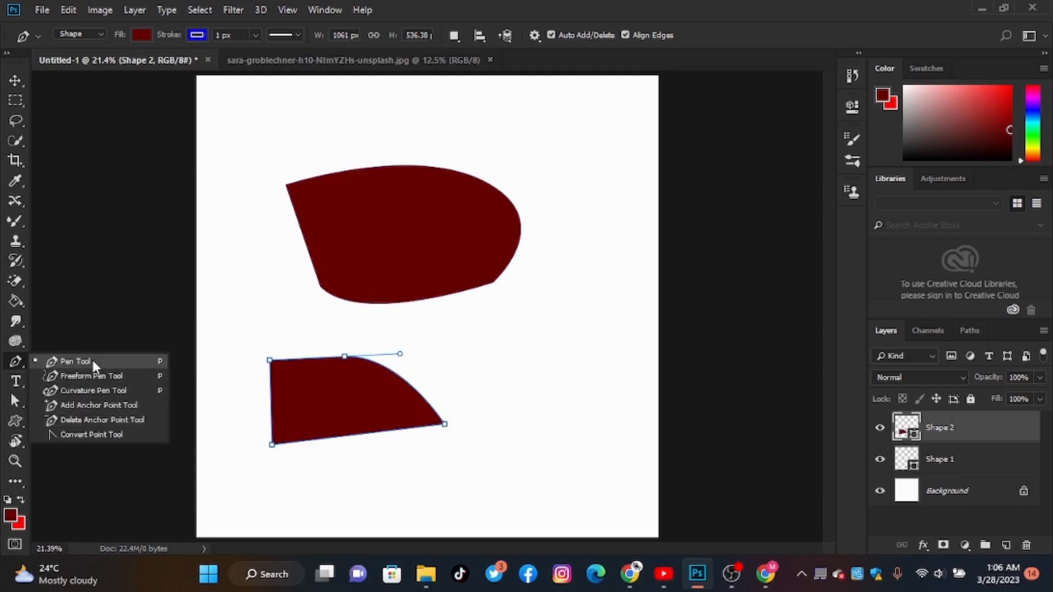
{"action": "left_click", "coordinate": [84, 434]}
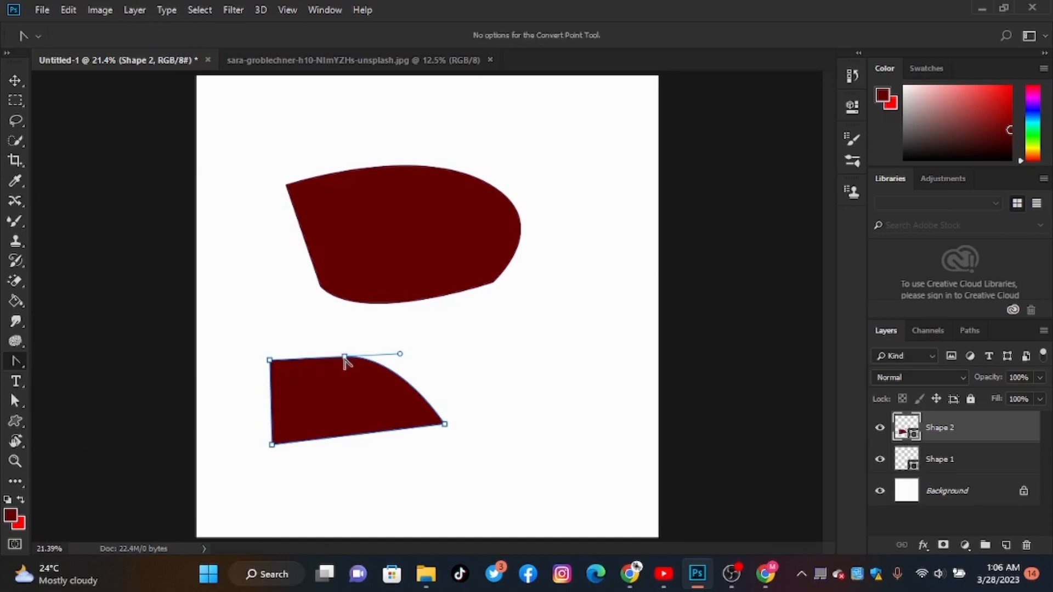
{"action": "left_click_drag", "start_coordinate": [345, 357], "coordinate": [308, 337]}
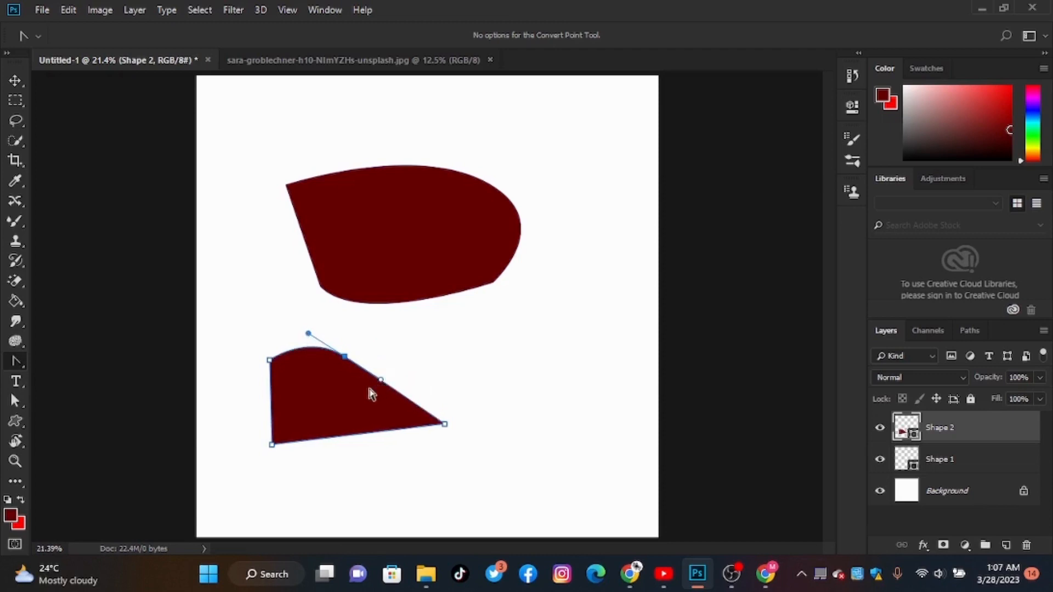
- Delete both remaining shapes from the canvas, and leave the Convert Point tool for the Pen tool
{"action": "right_click", "coordinate": [18, 360]}
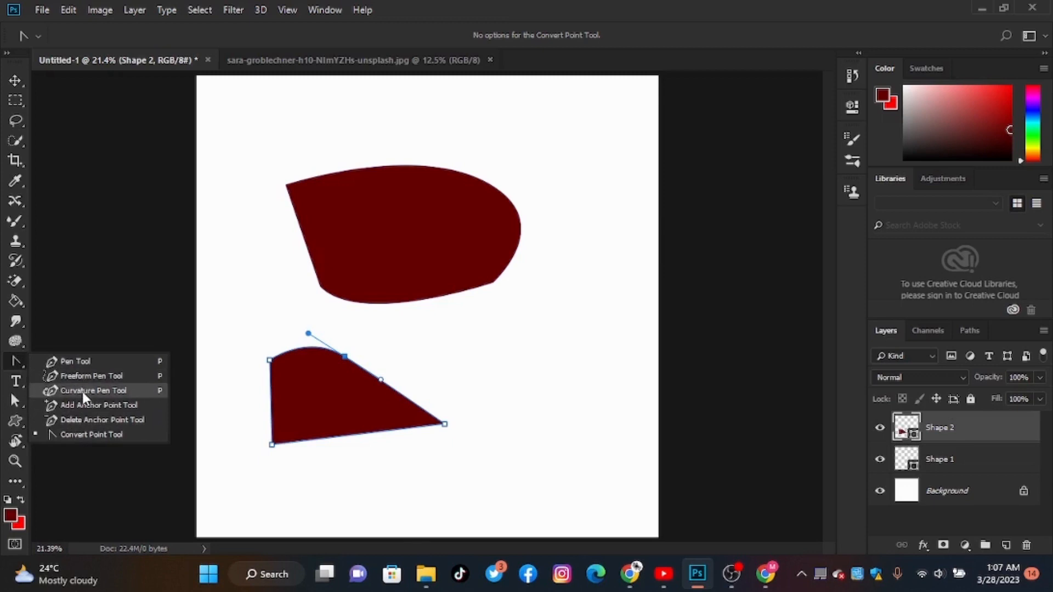
{"action": "left_click", "coordinate": [81, 364]}
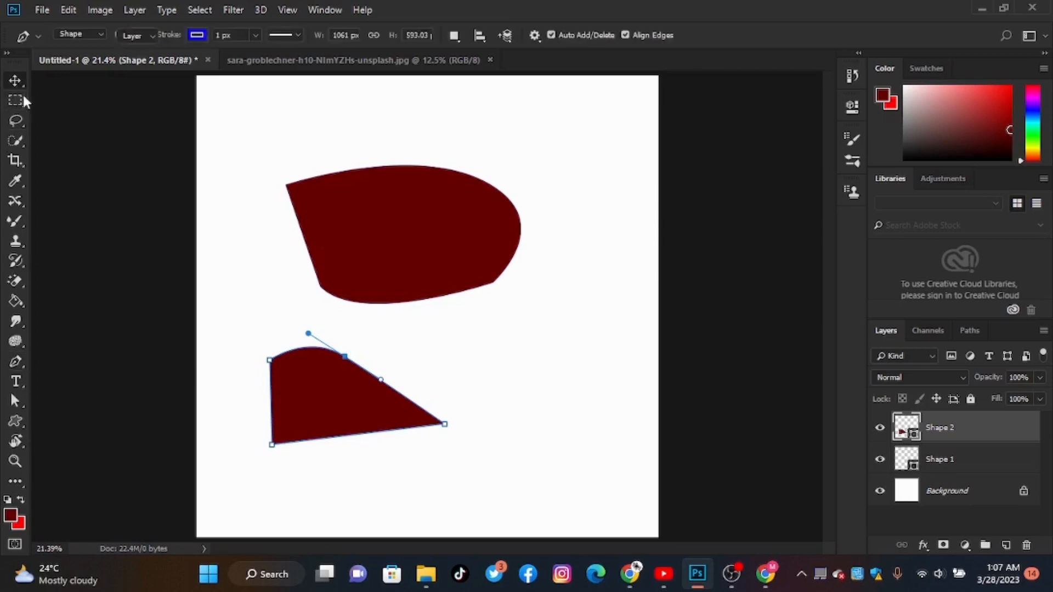
{"action": "key", "text": "v"}
{"action": "left_click_drag", "start_coordinate": [244, 139], "coordinate": [545, 488]}
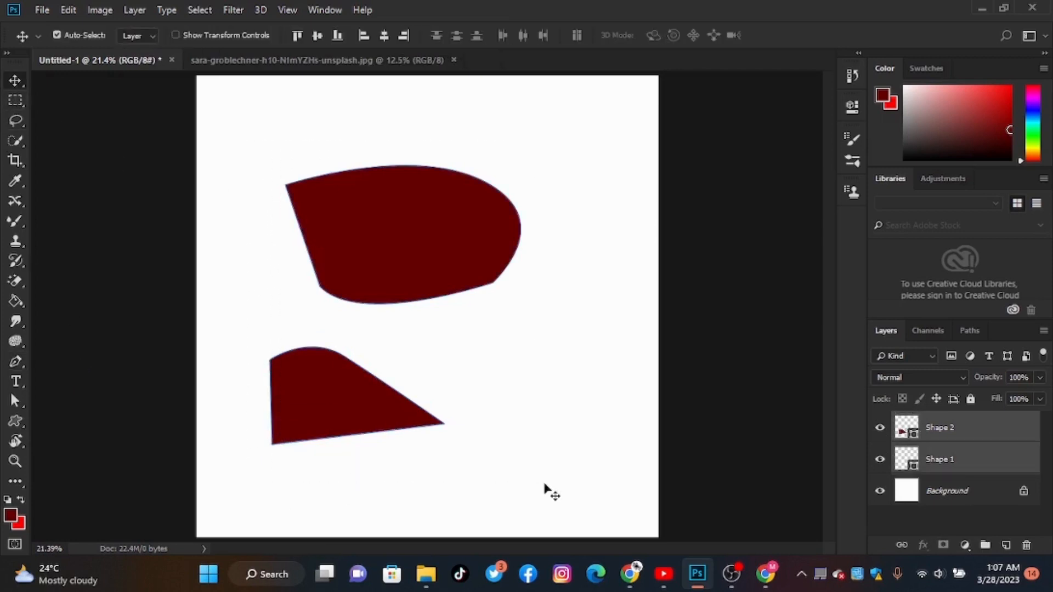
{"action": "key", "text": "Delete"}
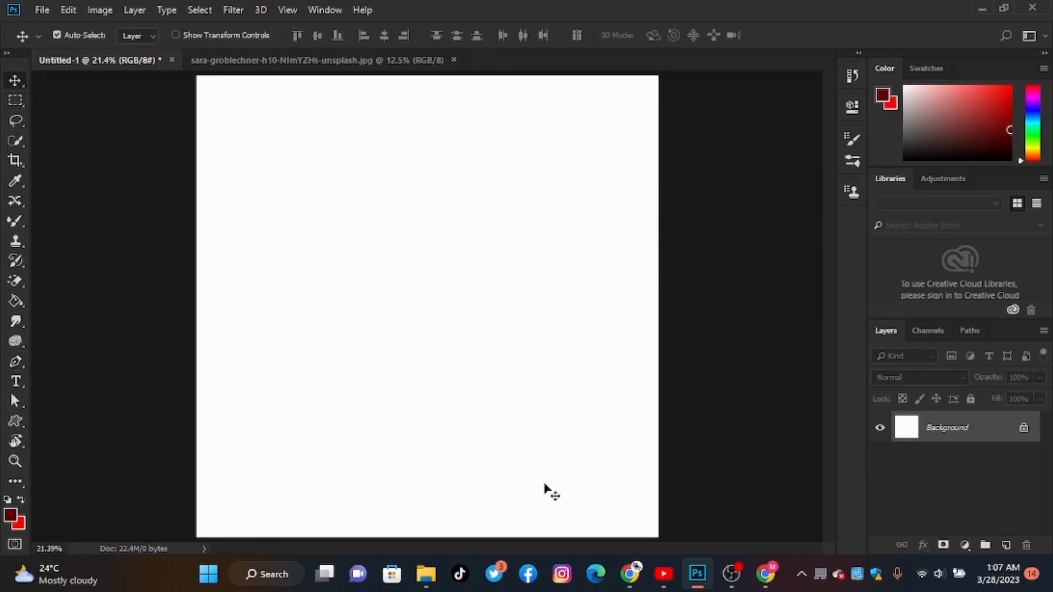
- Draw a bowl shape about 977 by 501 px with a straight top edge, and widen its curve with longer handles on the bottom anchor
{"action": "left_click", "coordinate": [15, 362]}
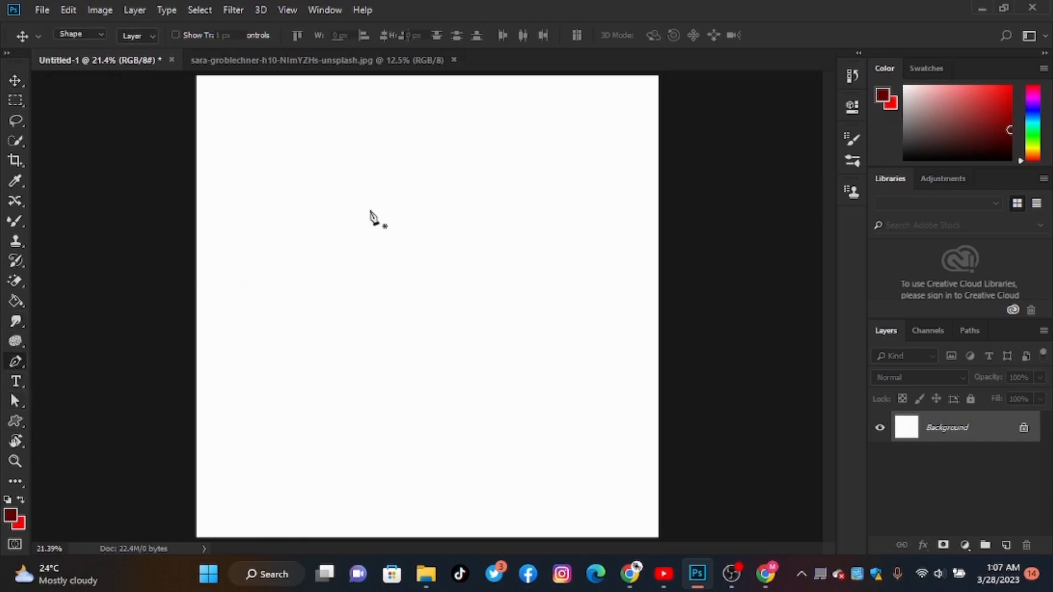
{"action": "left_click", "coordinate": [340, 167]}
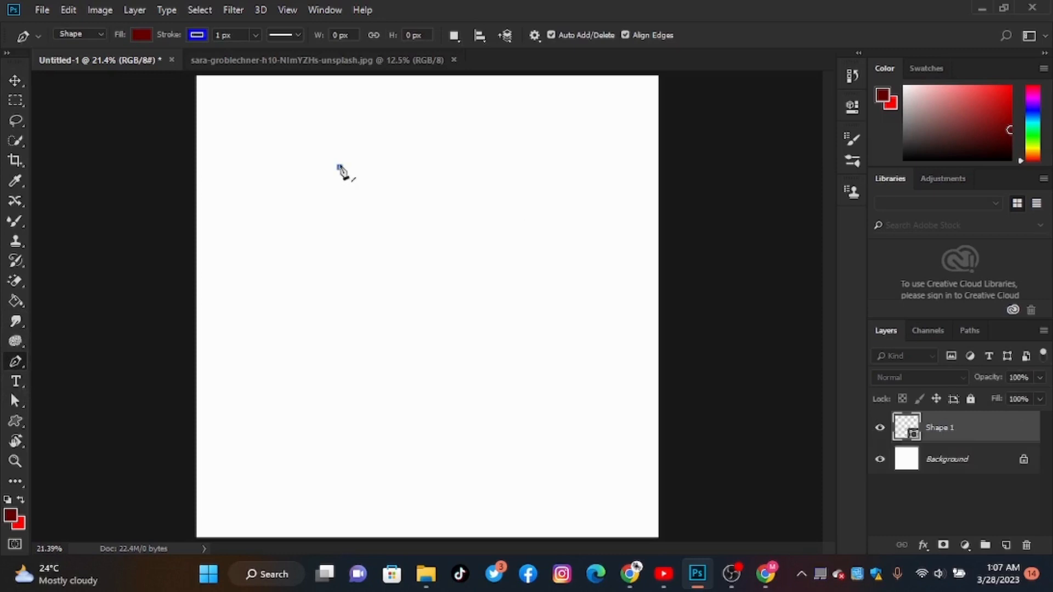
{"action": "left_click", "coordinate": [500, 173]}
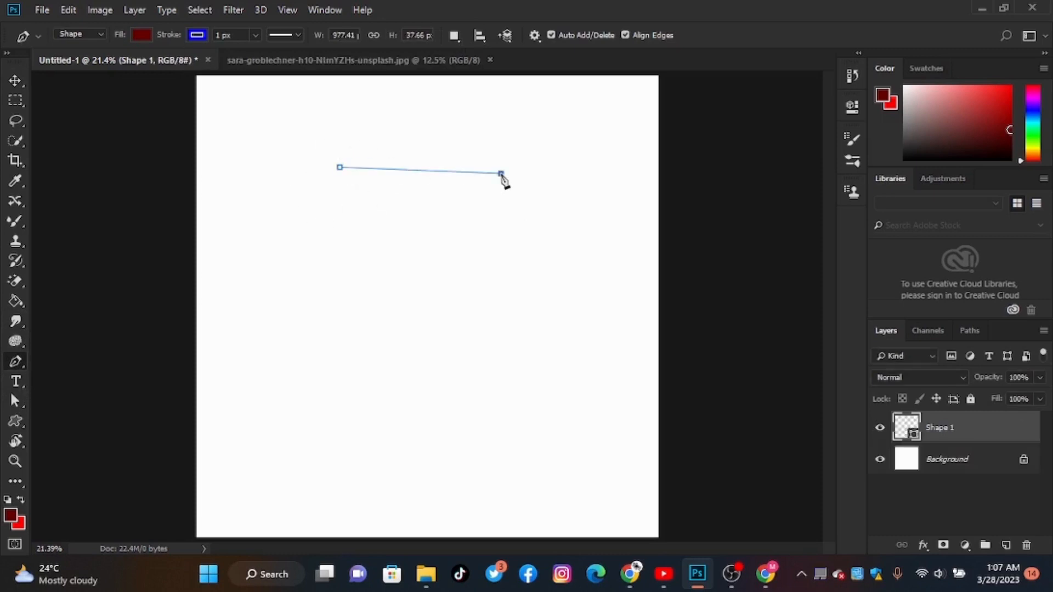
{"action": "left_click_drag", "start_coordinate": [455, 276], "coordinate": [363, 250]}
{"action": "left_click_drag", "start_coordinate": [340, 167], "coordinate": [339, 171]}
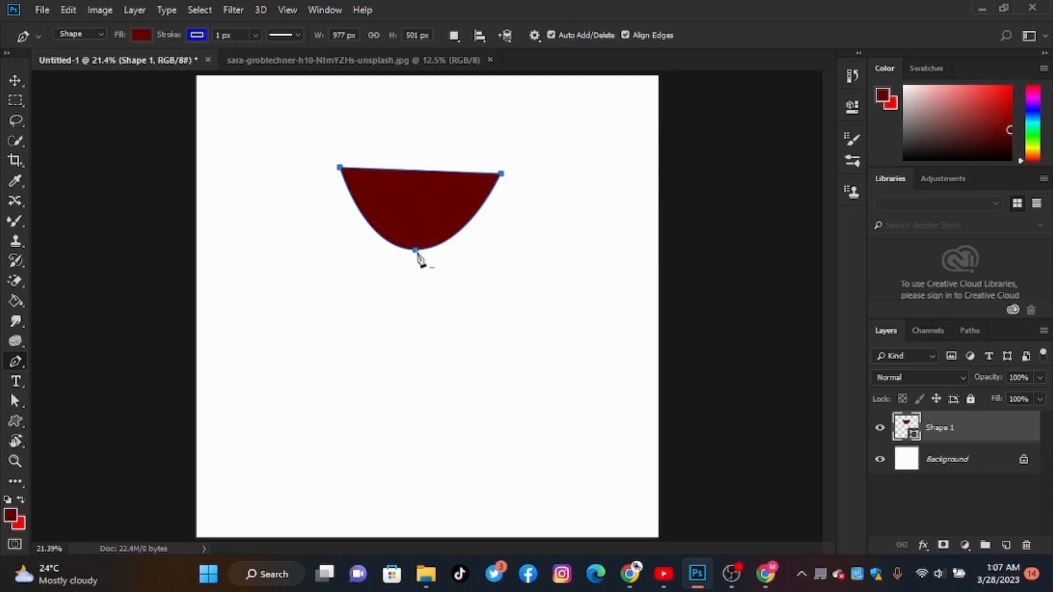
{"action": "left_click_drag", "start_coordinate": [418, 251], "coordinate": [342, 248]}
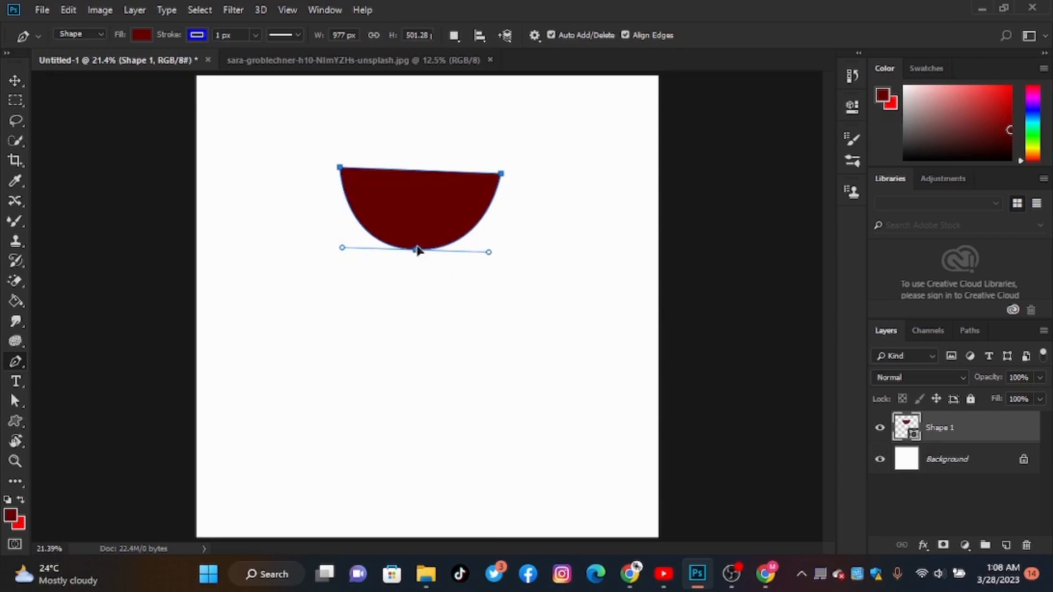
- Move the bowl shape down and to the left, and bend the bottom anchor's two direction handles independently of each other
{"action": "left_click_drag", "start_coordinate": [418, 255], "coordinate": [409, 278]}
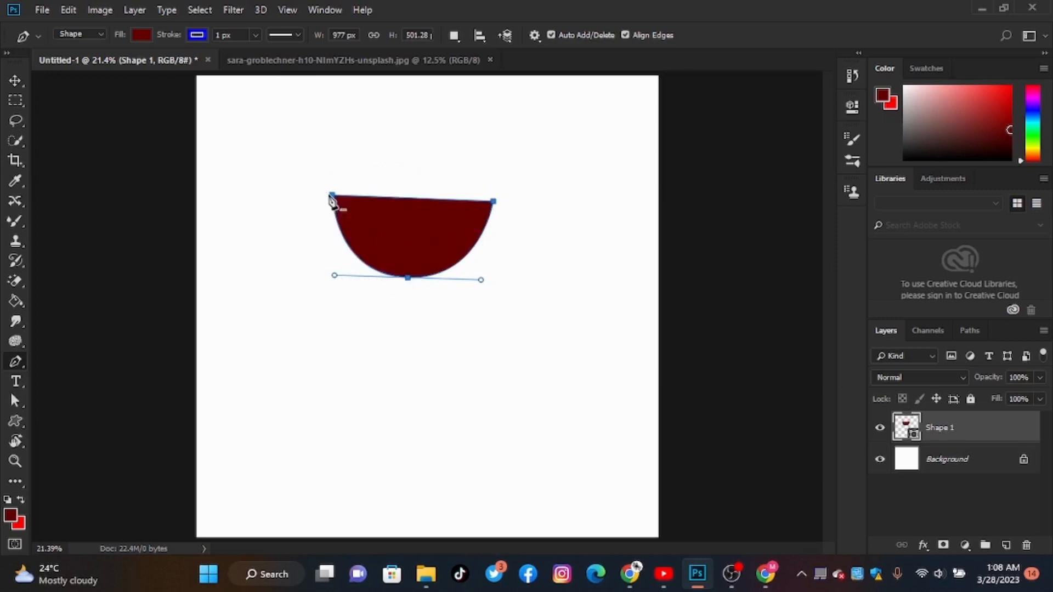
{"action": "left_click_drag", "start_coordinate": [331, 197], "coordinate": [323, 212]}
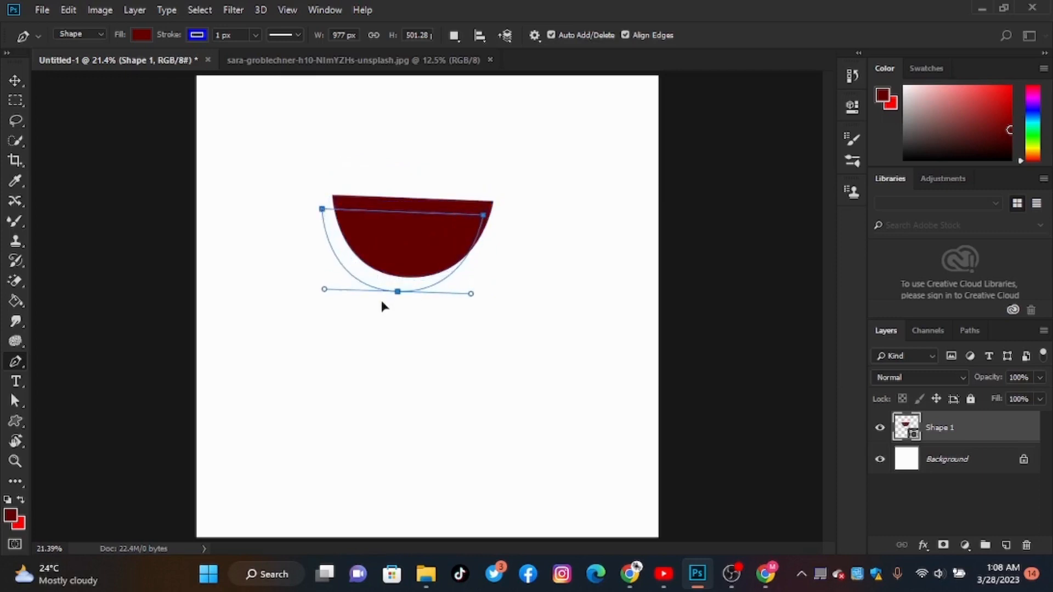
{"action": "left_click_drag", "start_coordinate": [325, 289], "coordinate": [329, 339]}
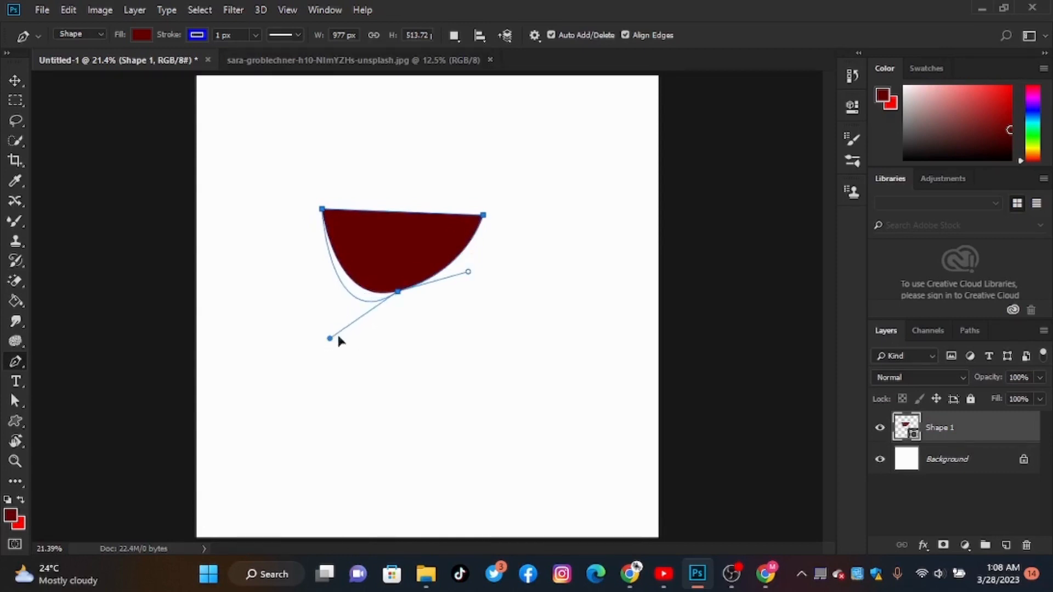
{"action": "left_click_drag", "start_coordinate": [468, 271], "coordinate": [358, 226]}
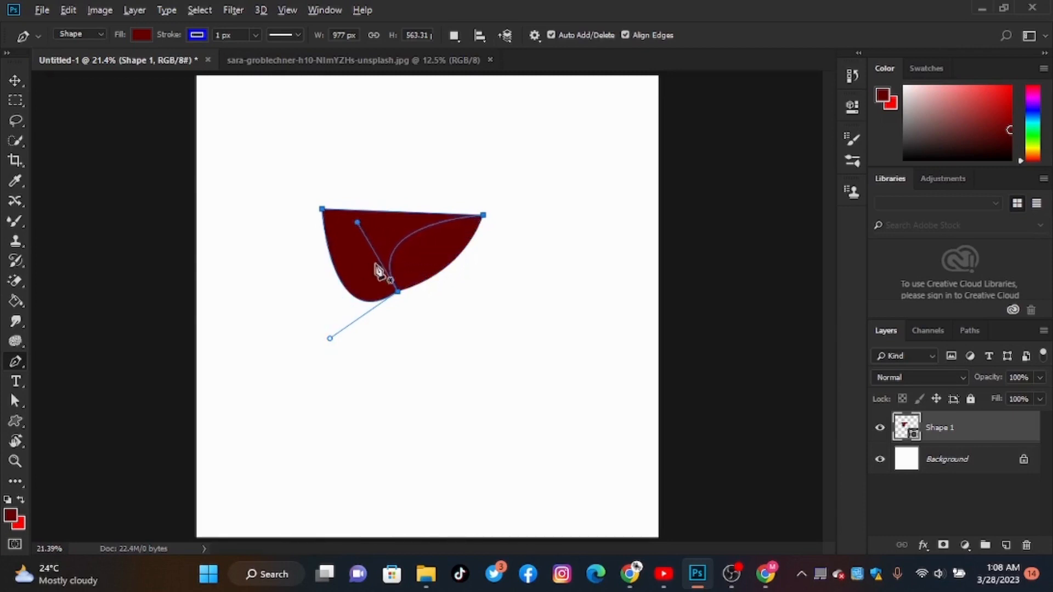
- Adjust the bottom anchor's lower-left direction handle slightly, and delete the bowl shape from the canvas
{"action": "mouse_move", "coordinate": [329, 339]}
{"action": "left_mouse_down"}
{"action": "mouse_move", "coordinate": [350, 351]}
{"action": "mouse_move", "coordinate": [335, 347]}
{"action": "left_mouse_up"}
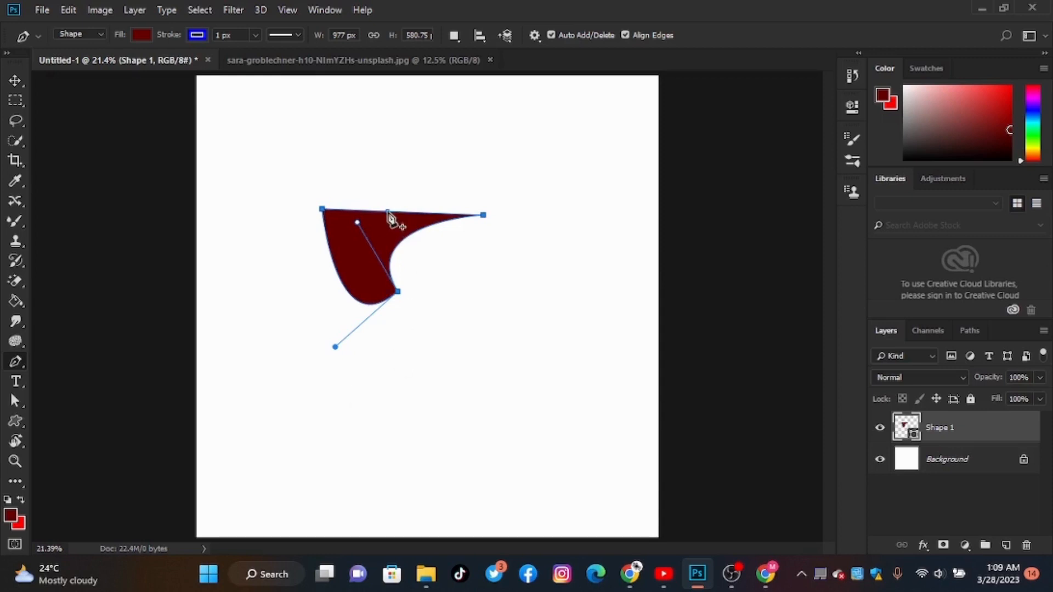
{"action": "key", "text": "v"}
{"action": "key", "text": "Delete"}
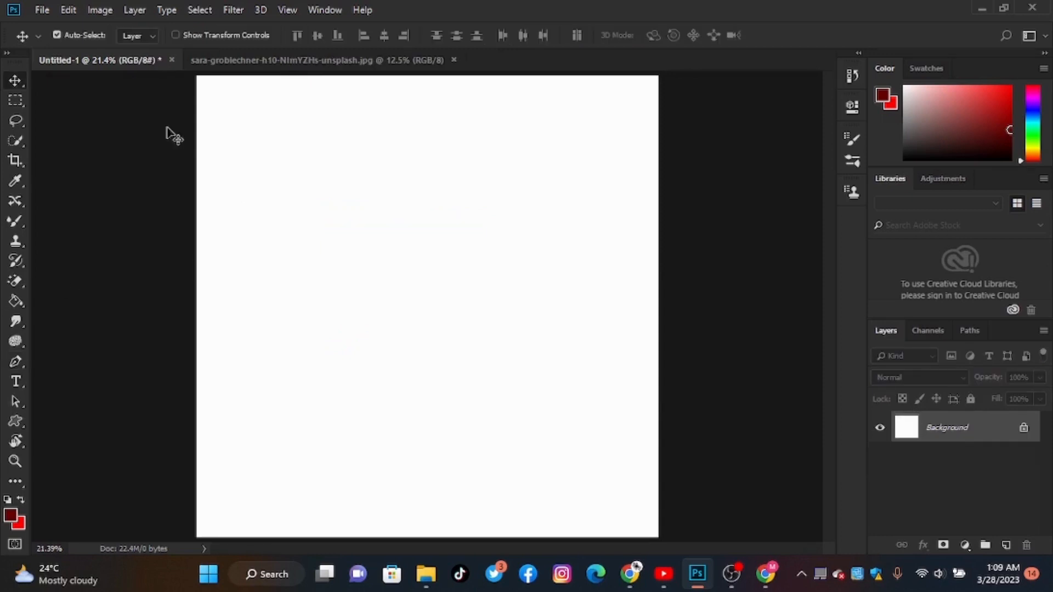
- Set the Pen tool to Path mode and draw a closed four-sided path in the upper-left half of the canvas
{"action": "left_click", "coordinate": [16, 361]}
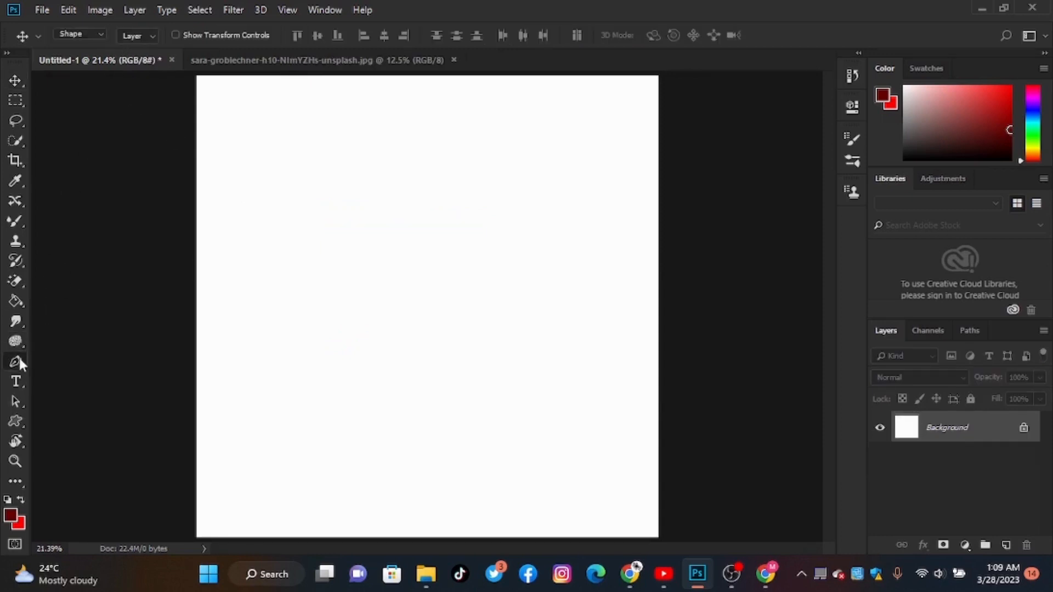
{"action": "left_click", "coordinate": [93, 32]}
{"action": "left_click", "coordinate": [91, 54]}
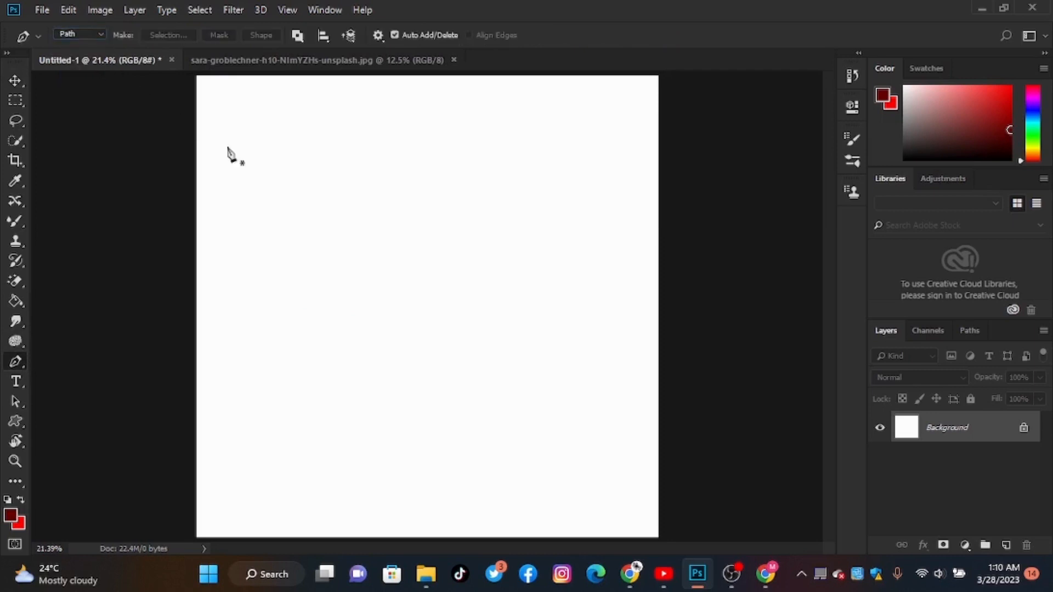
{"action": "left_click", "coordinate": [307, 185]}
{"action": "left_click", "coordinate": [272, 325]}
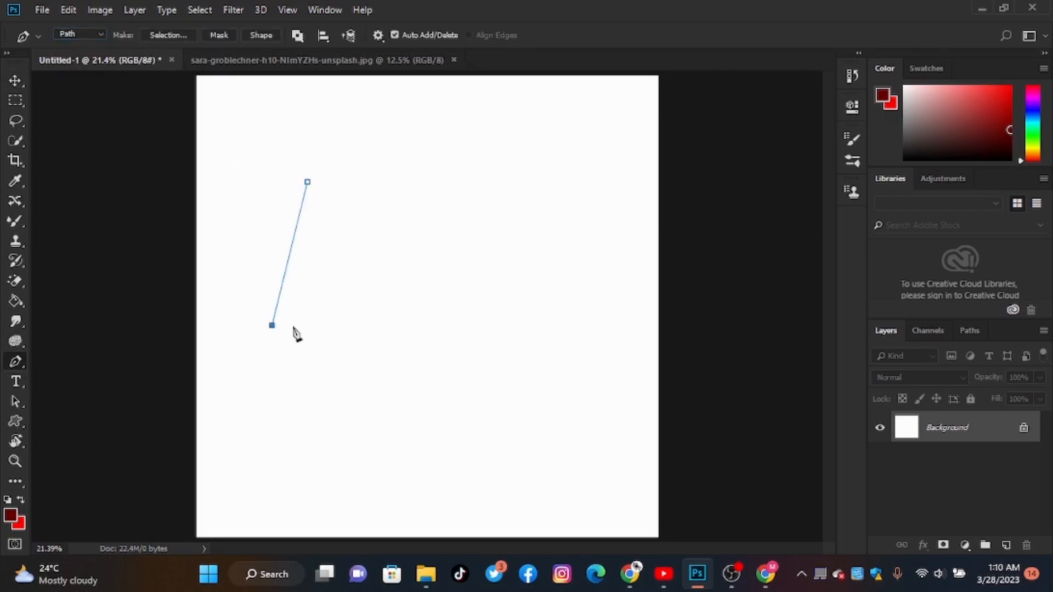
{"action": "left_click", "coordinate": [423, 319]}
{"action": "left_click", "coordinate": [460, 220]}
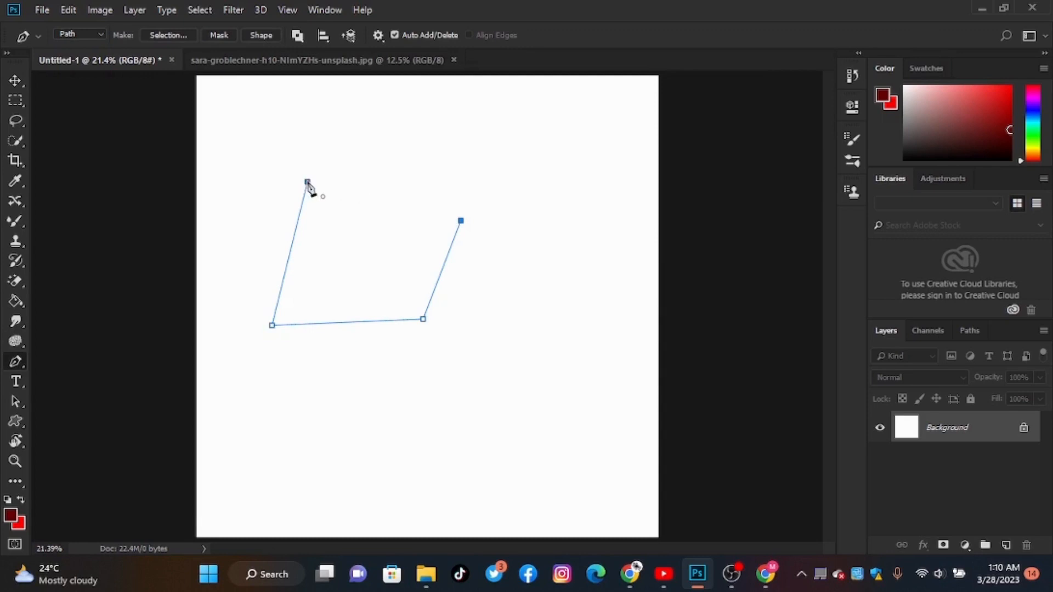
{"action": "left_click", "coordinate": [307, 182]}
- Convert the four-sided path into a new anti-aliased selection with a feather radius of 0 pixels, and revert to the path
{"action": "right_click", "coordinate": [434, 232]}
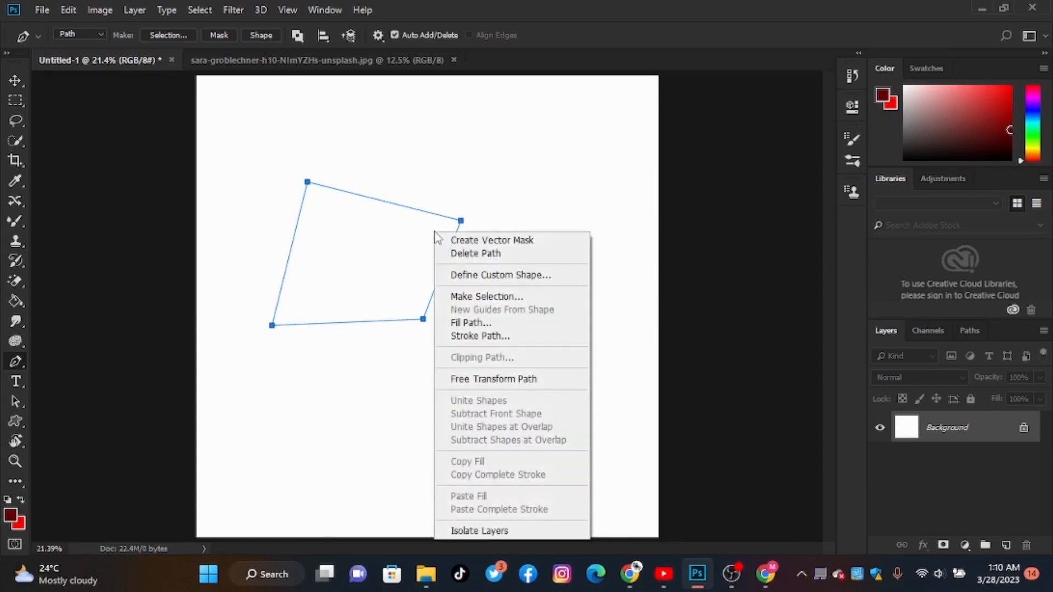
{"action": "left_click", "coordinate": [483, 299]}
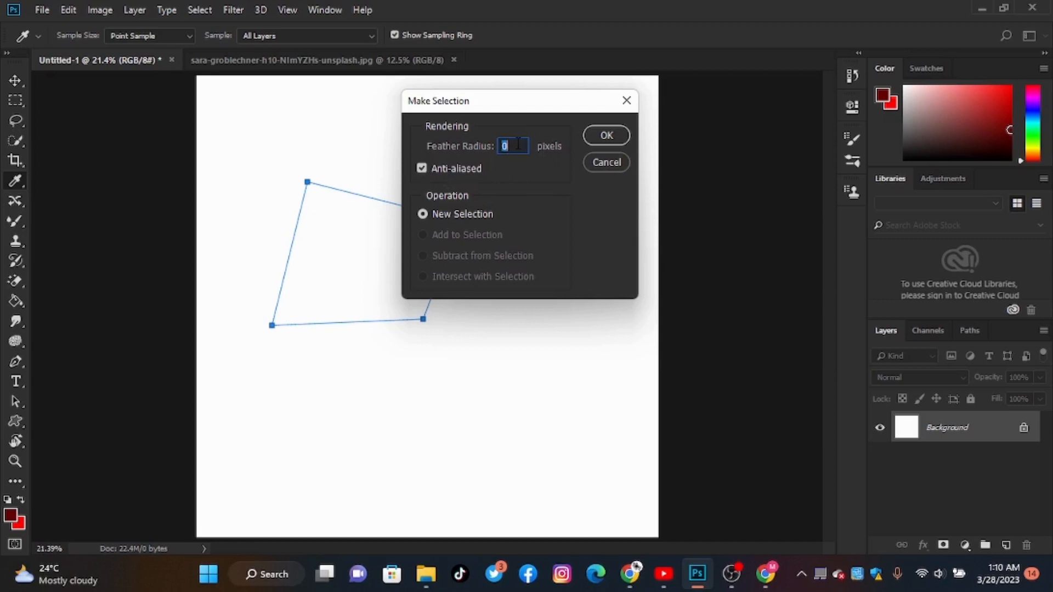
{"action": "left_click", "coordinate": [606, 135]}
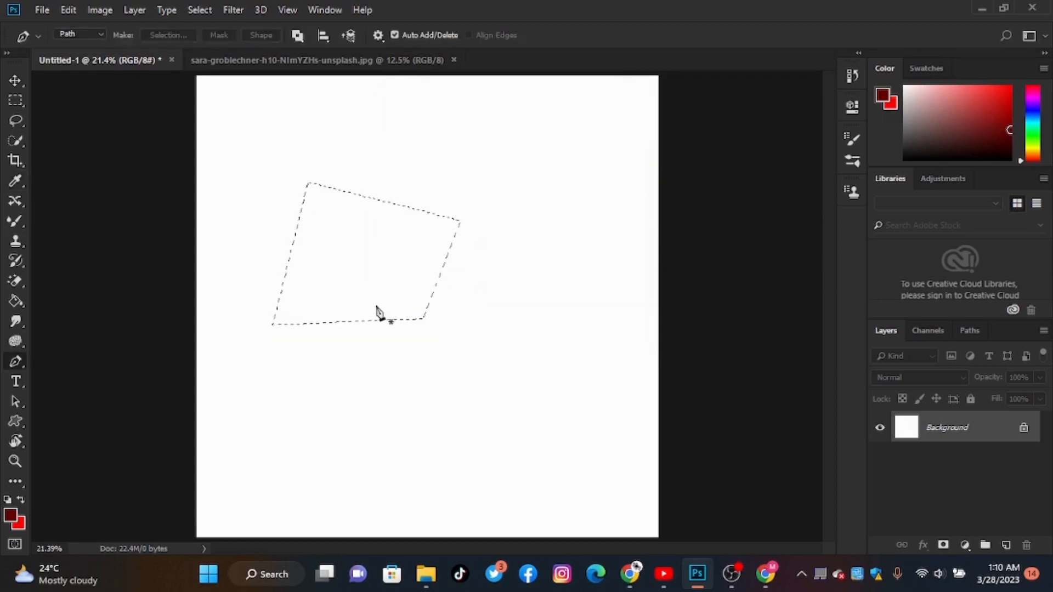
{"action": "key", "text": "ctrl+d"}
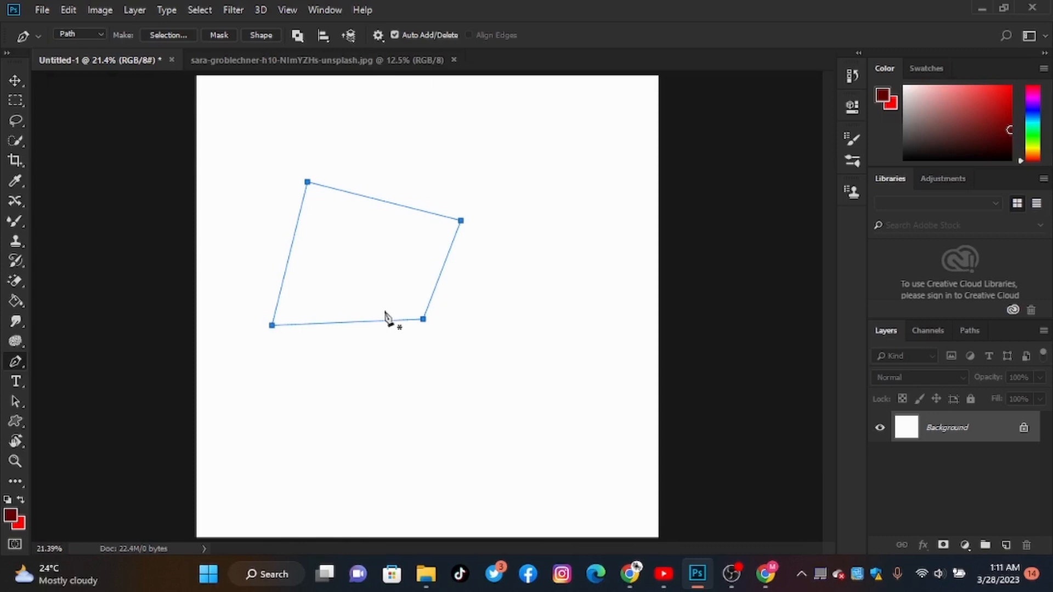
- Find the Work Path among the document's paths, and hide and redisplay it on the canvas
{"action": "left_click", "coordinate": [921, 329]}
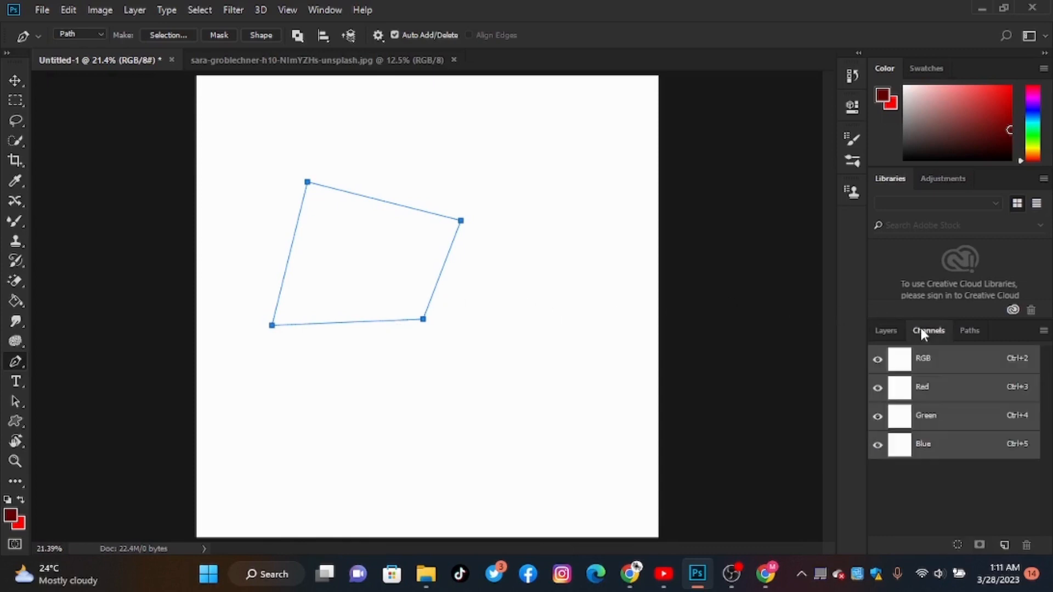
{"action": "left_click", "coordinate": [961, 331]}
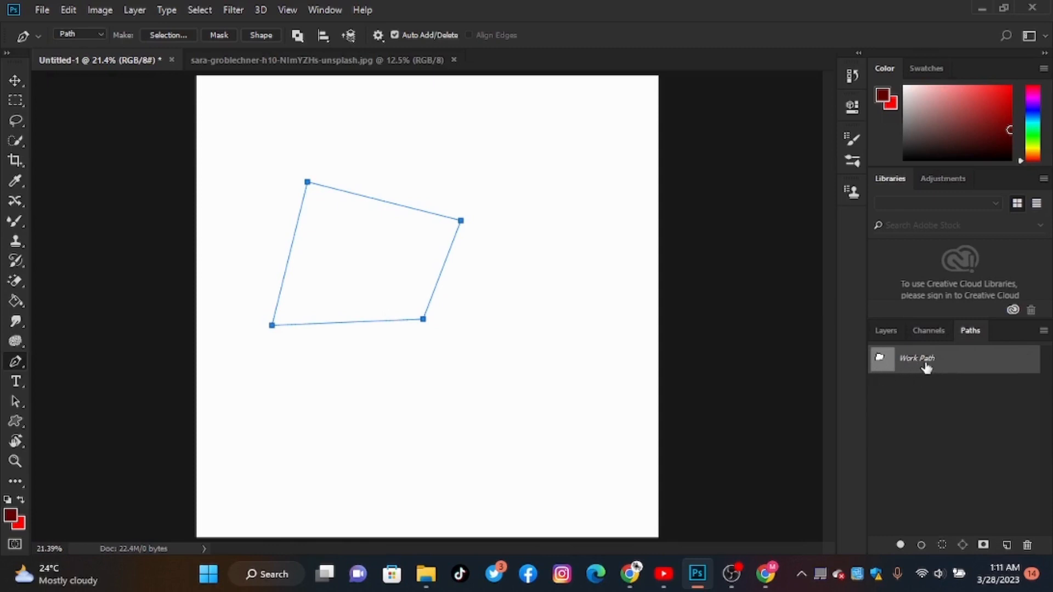
{"action": "left_click", "coordinate": [950, 449]}
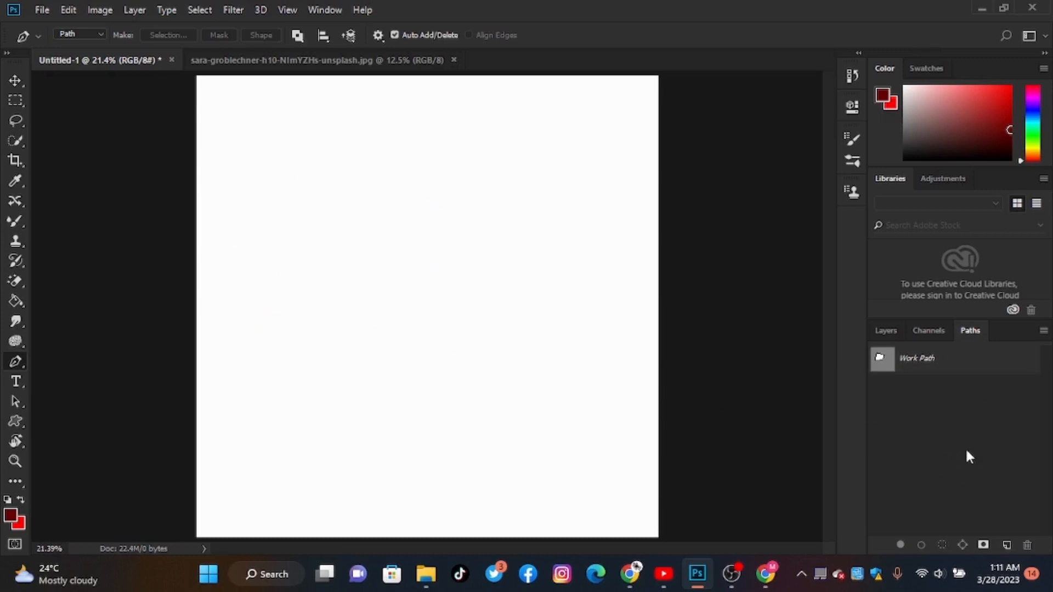
{"action": "left_click", "coordinate": [934, 358]}
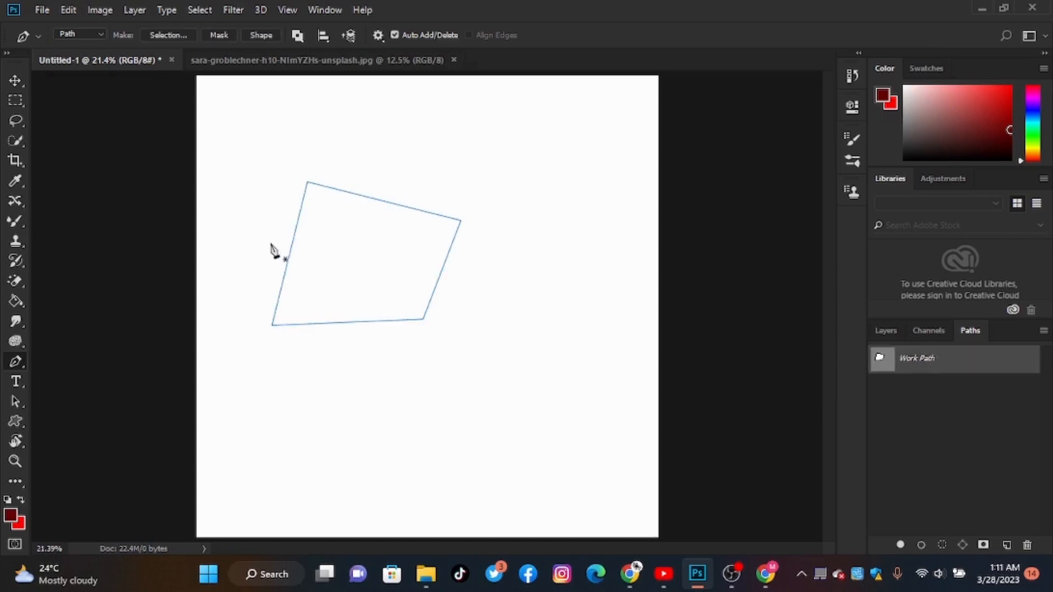
- Try drawing another closed four-sided path near the canvas centre with the work path deselected, and undo it back to the first path
{"action": "key", "text": "Return"}
{"action": "left_click", "coordinate": [434, 230]}
{"action": "left_click", "coordinate": [381, 363]}
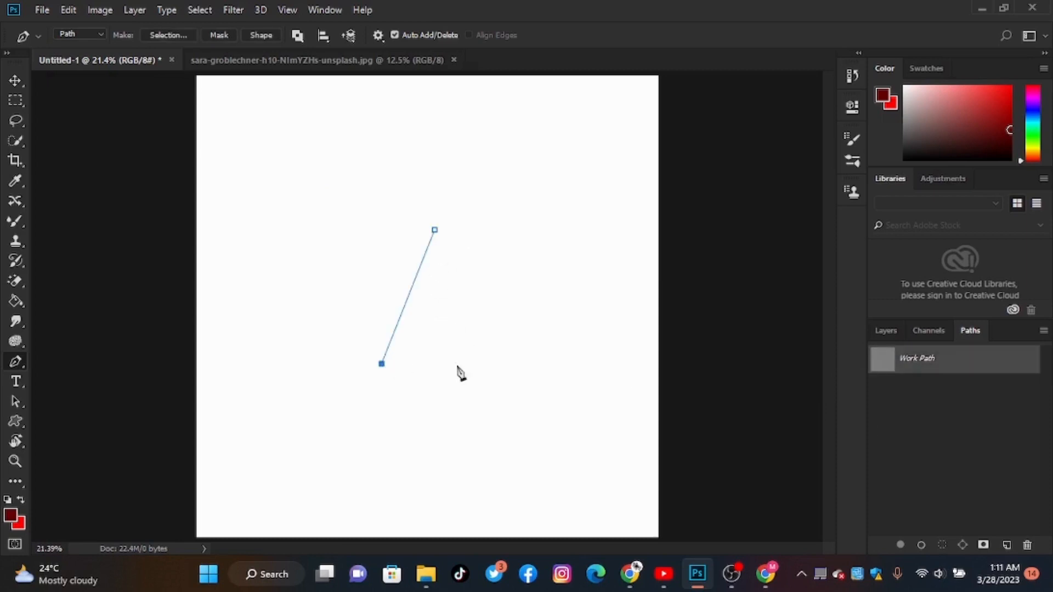
{"action": "left_click", "coordinate": [526, 359]}
{"action": "left_click", "coordinate": [557, 240]}
{"action": "left_click", "coordinate": [434, 230]}
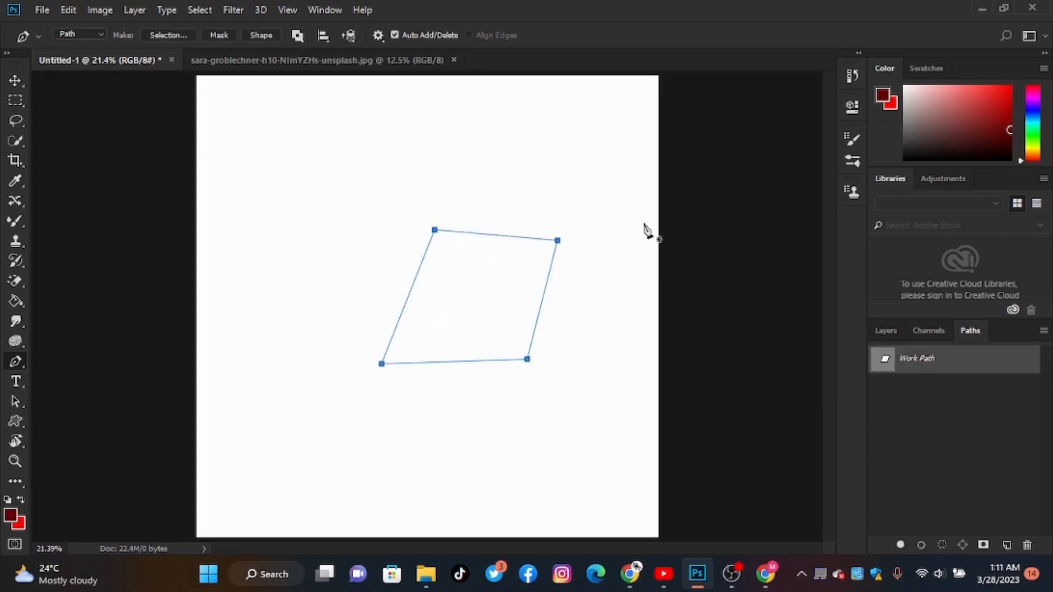
{"action": "key", "text": "ctrl+z"}
{"action": "key", "text": "ctrl+z"}
{"action": "key", "text": "ctrl+z"}
{"action": "key", "text": "ctrl+z"}
{"action": "key", "text": "ctrl+z"}
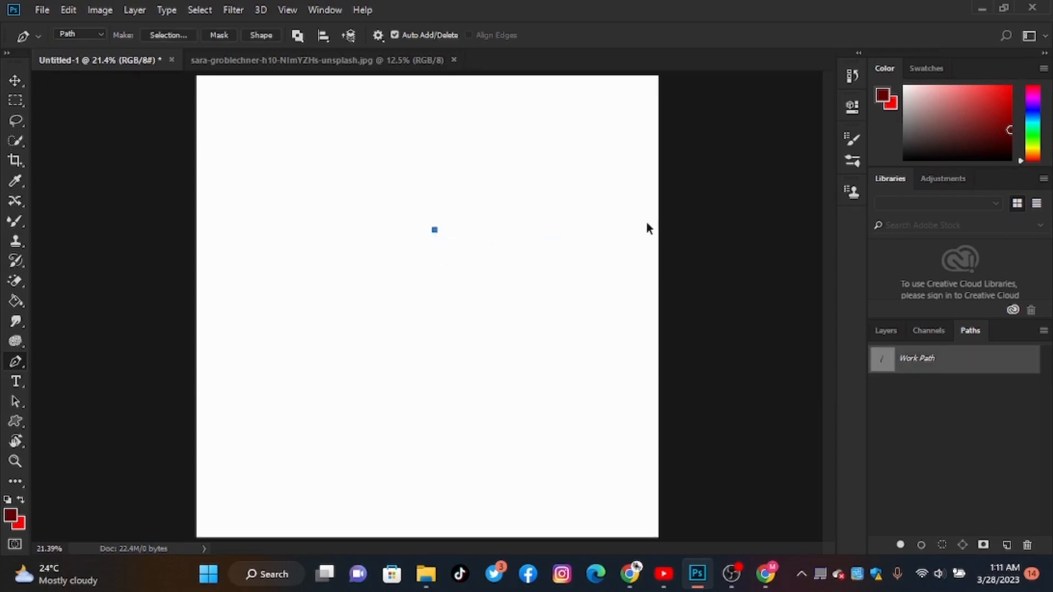
- Save the four-sided work path as Path 1, and deselect it
{"action": "double_click", "coordinate": [919, 363]}
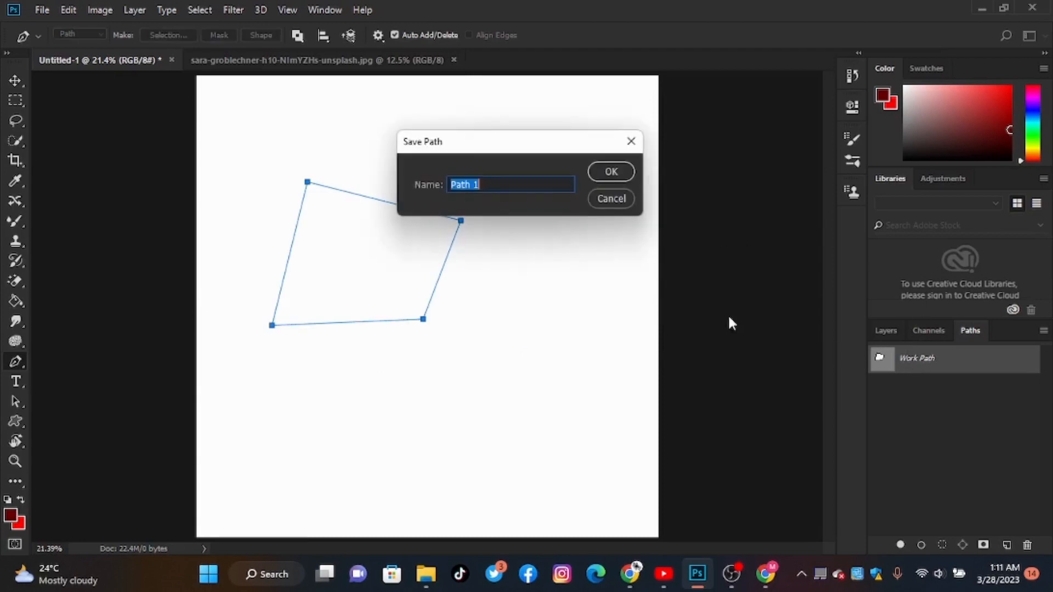
{"action": "left_click", "coordinate": [608, 171]}
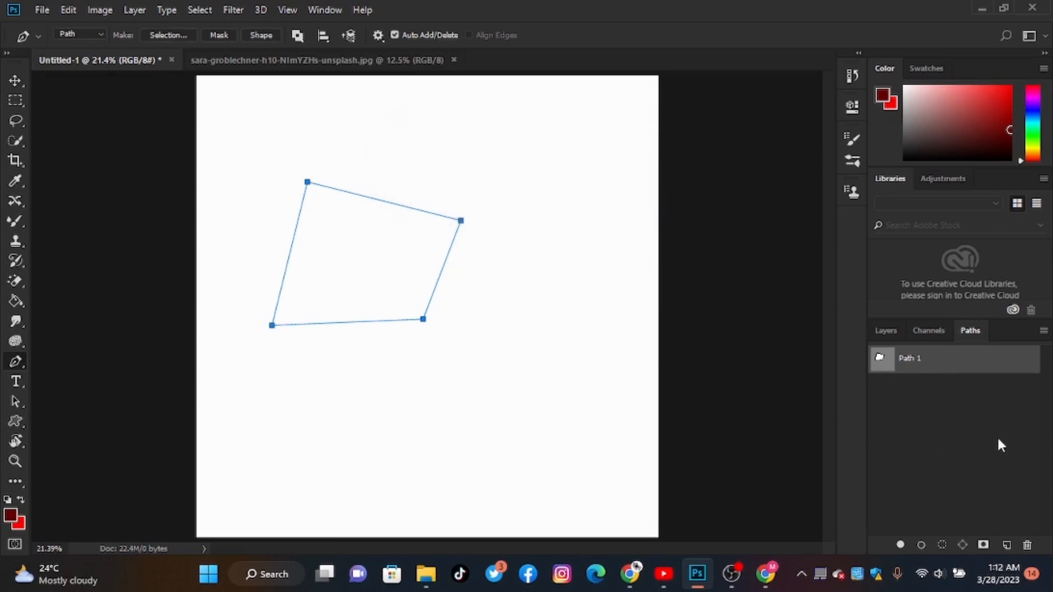
{"action": "left_click", "coordinate": [1003, 399]}
- Draw a closed five-sided path in the right half of the canvas, and save it as Path 2
{"action": "left_click", "coordinate": [432, 216]}
{"action": "left_click", "coordinate": [395, 311]}
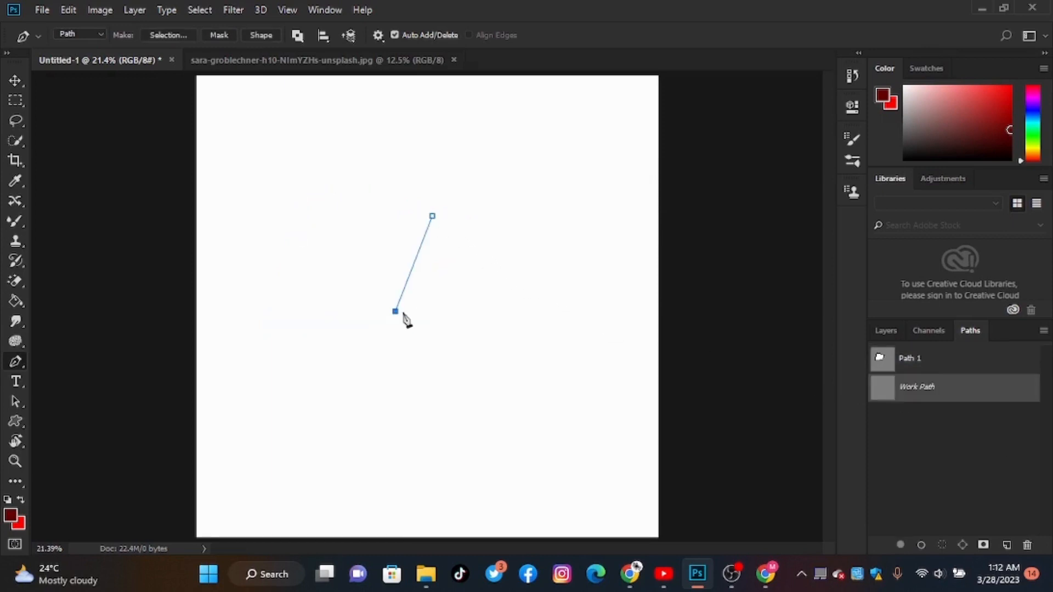
{"action": "left_click", "coordinate": [551, 325]}
{"action": "left_click", "coordinate": [572, 225]}
{"action": "left_click", "coordinate": [507, 209]}
{"action": "left_click", "coordinate": [432, 216]}
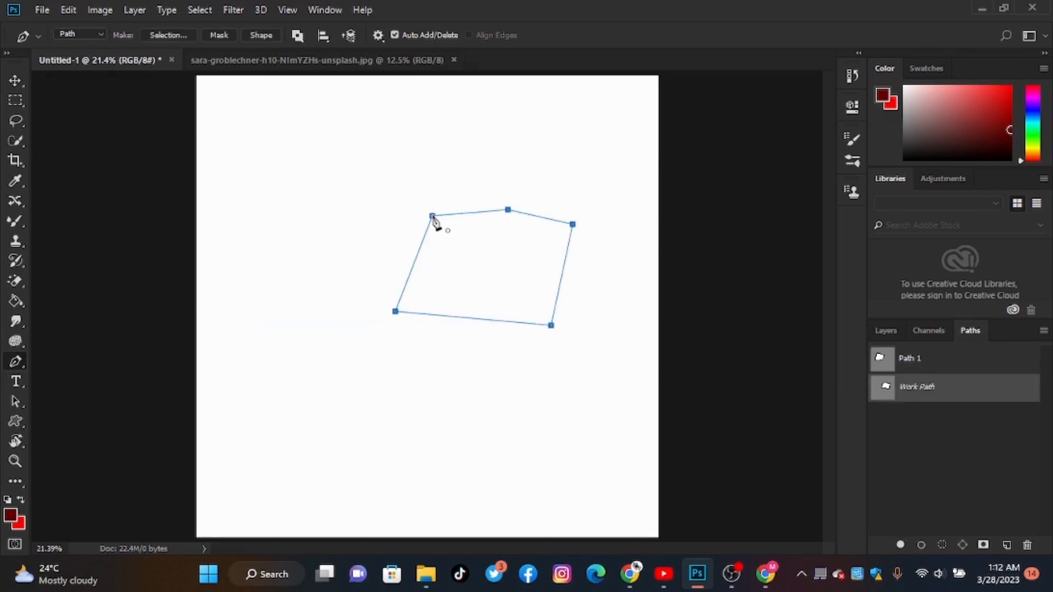
{"action": "double_click", "coordinate": [923, 388]}
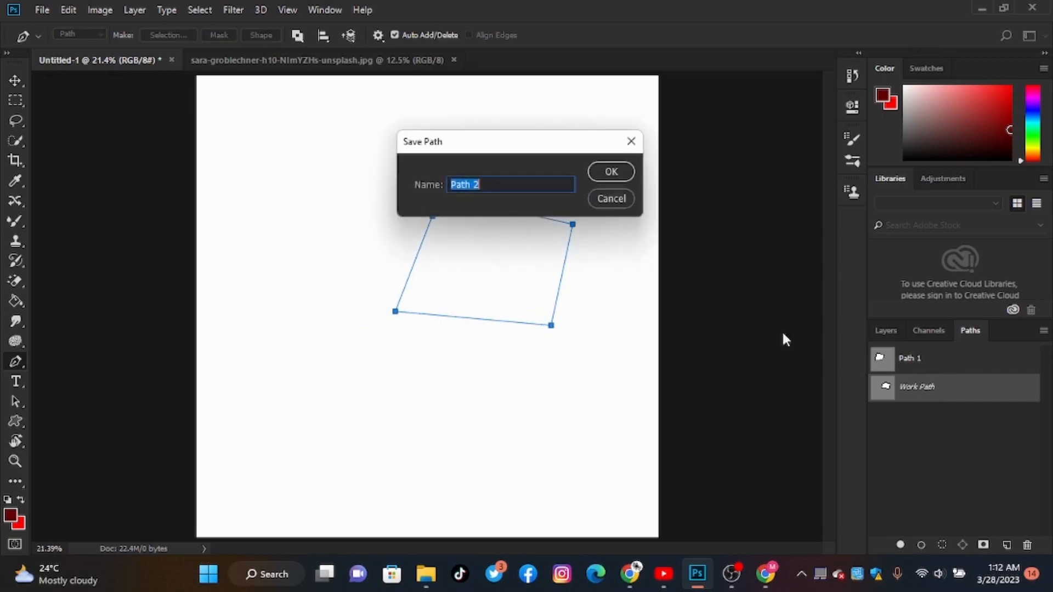
{"action": "left_click", "coordinate": [609, 172]}
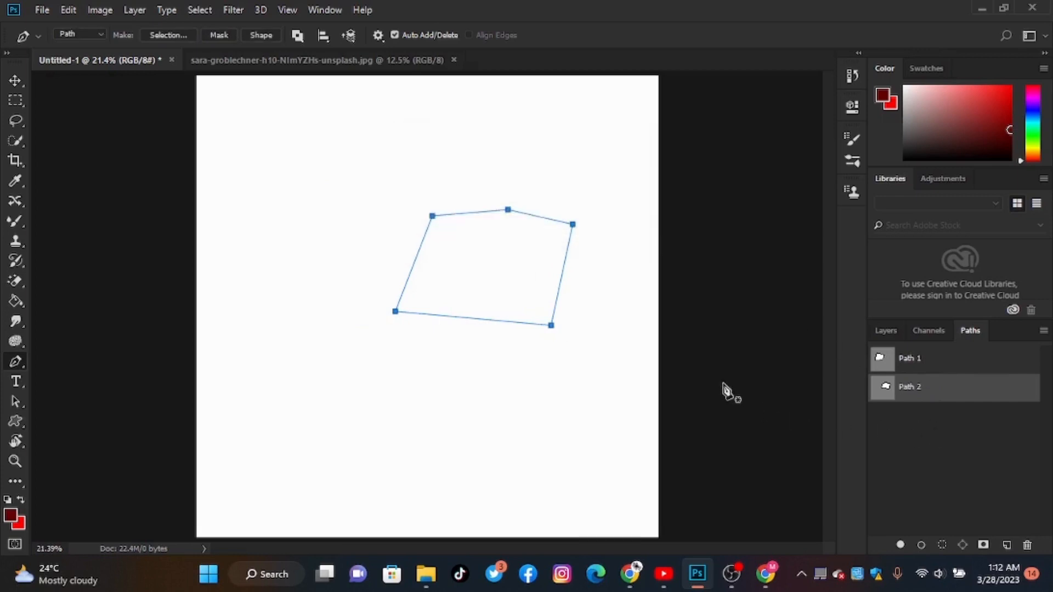
- Display the saved Path 1 and Path 2 on the canvas in turn
{"action": "left_click", "coordinate": [966, 464]}
{"action": "left_click", "coordinate": [916, 358]}
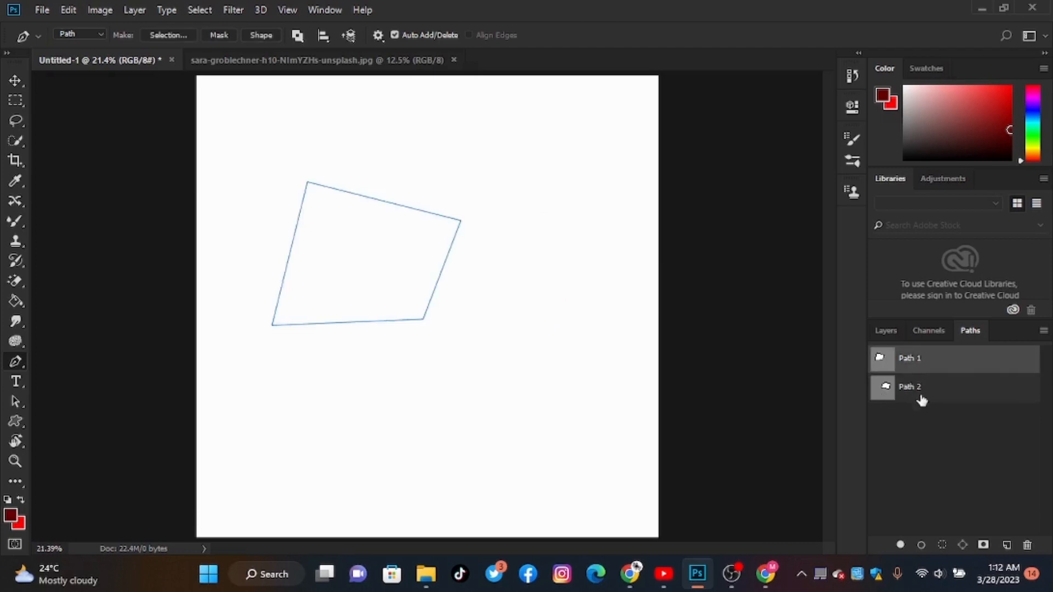
{"action": "left_click", "coordinate": [921, 399]}
- Try loading Path 1 as a selection, undo it, and load Path 1 and Path 2 as selections again
{"action": "left_click", "coordinate": [880, 359]}
{"action": "left_click", "coordinate": [882, 362], "text": "ctrl"}
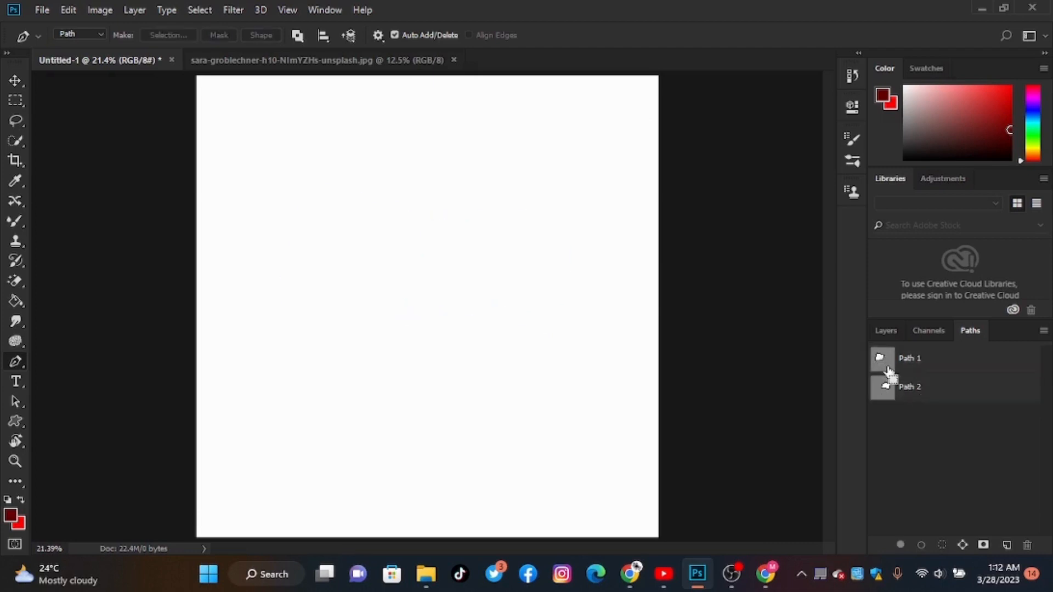
{"action": "key", "text": "ctrl+z"}
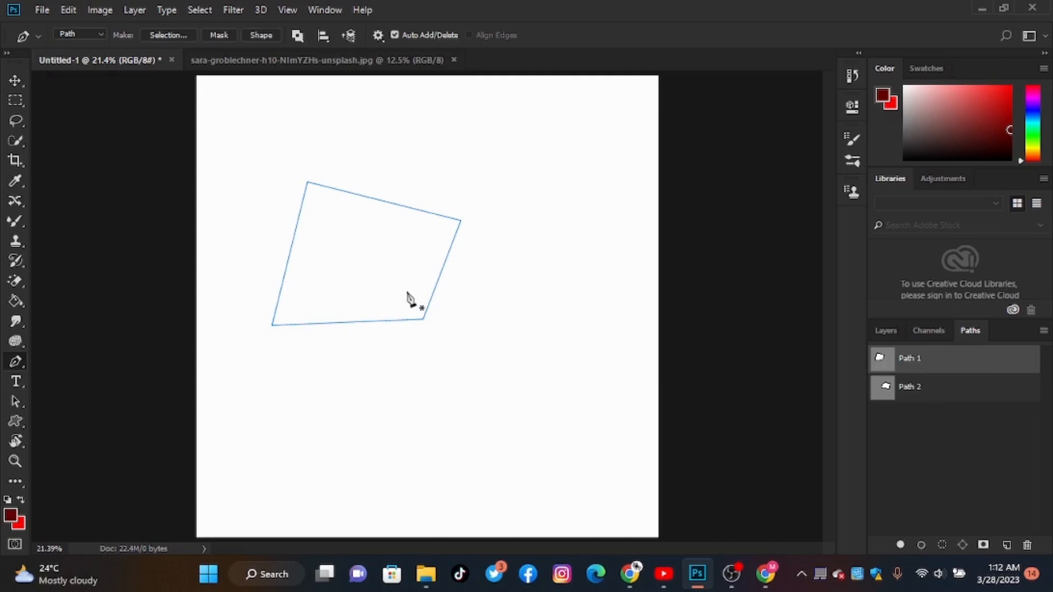
{"action": "left_click", "coordinate": [954, 392]}
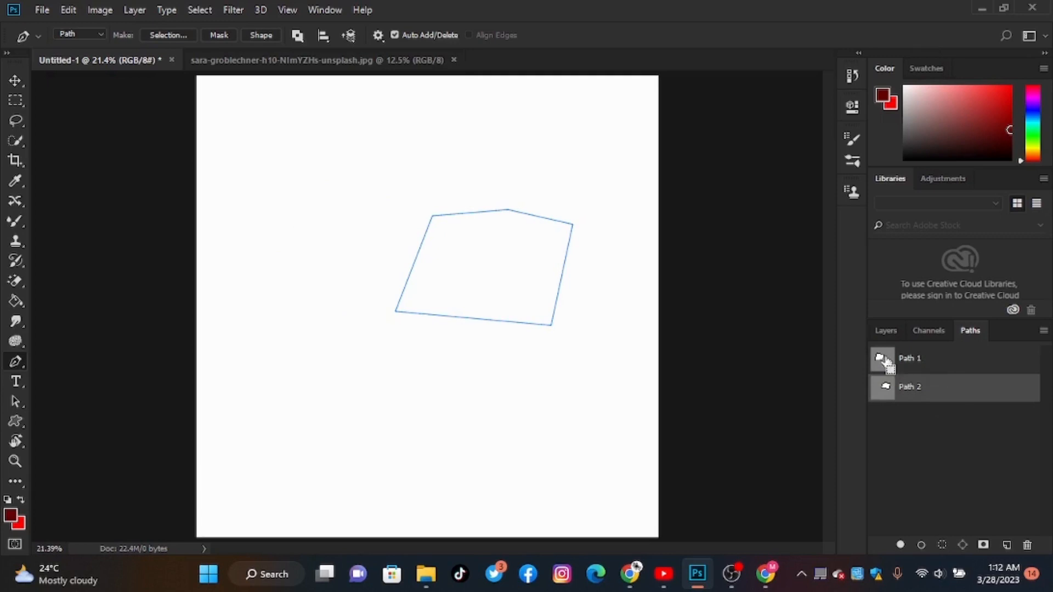
{"action": "left_click", "coordinate": [885, 361], "text": "ctrl"}
{"action": "left_click", "coordinate": [886, 388], "text": "ctrl"}
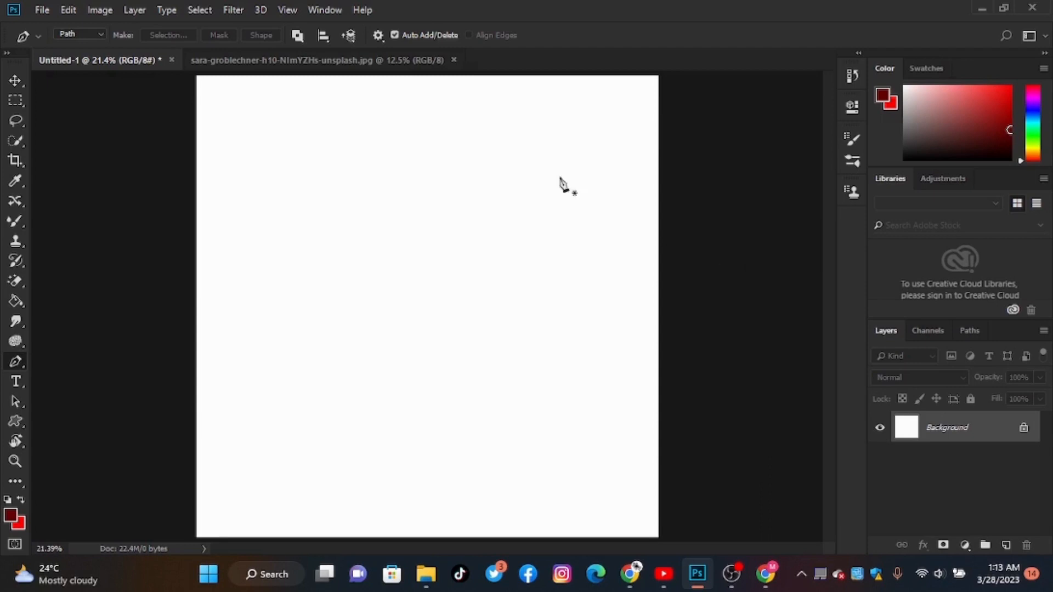
- Switch to the wooden bottle photo, and examine the bottle's outline around the cap and neck up close
{"action": "left_click", "coordinate": [412, 61]}
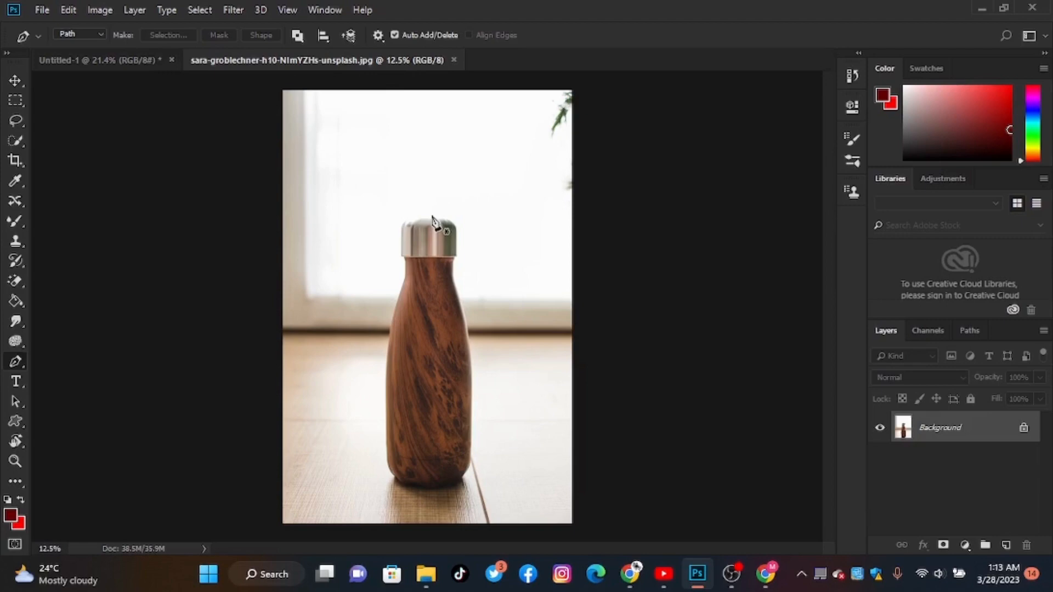
{"action": "scroll", "coordinate": [411, 233], "scroll_direction": "up", "scroll_amount": 2}
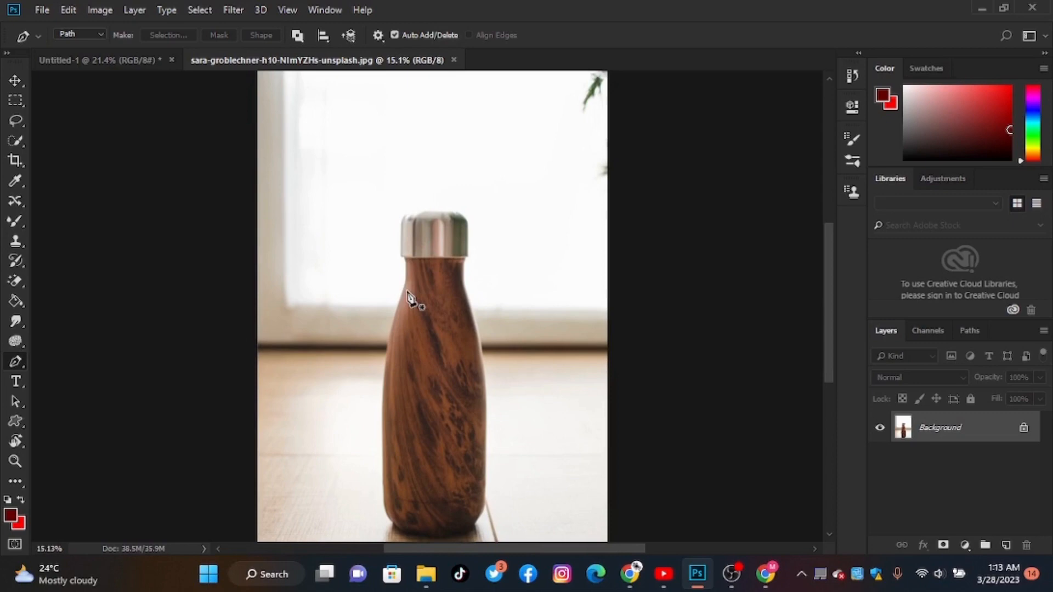
{"action": "scroll", "coordinate": [411, 299], "scroll_direction": "up", "scroll_amount": 2}
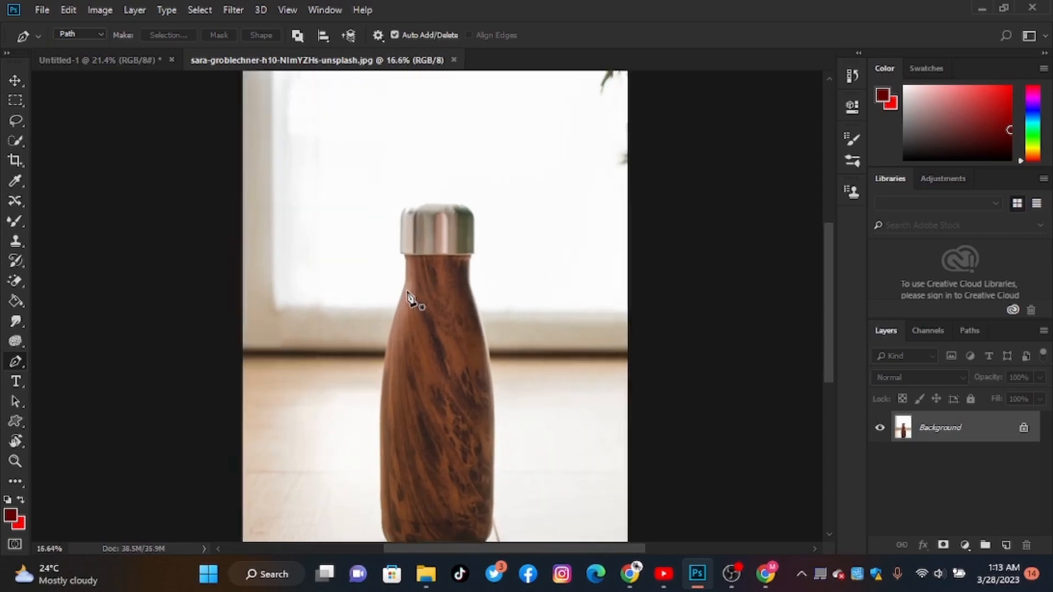
{"action": "scroll", "coordinate": [411, 299], "scroll_direction": "up", "scroll_amount": 2}
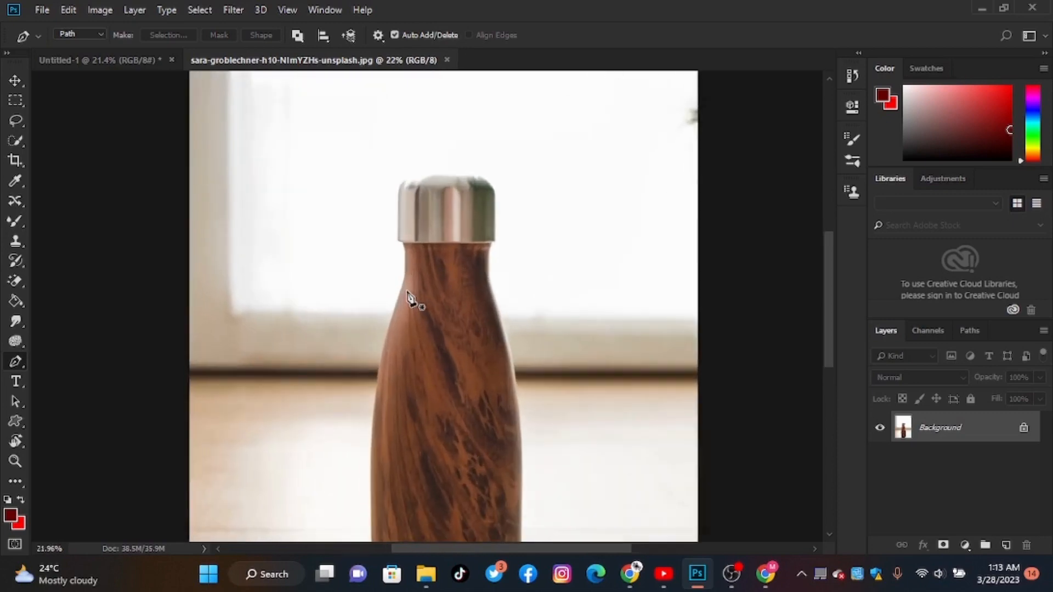
{"action": "scroll", "coordinate": [412, 301], "scroll_direction": "down", "scroll_amount": 4}
{"action": "scroll", "coordinate": [409, 302], "scroll_direction": "down", "scroll_amount": 1}
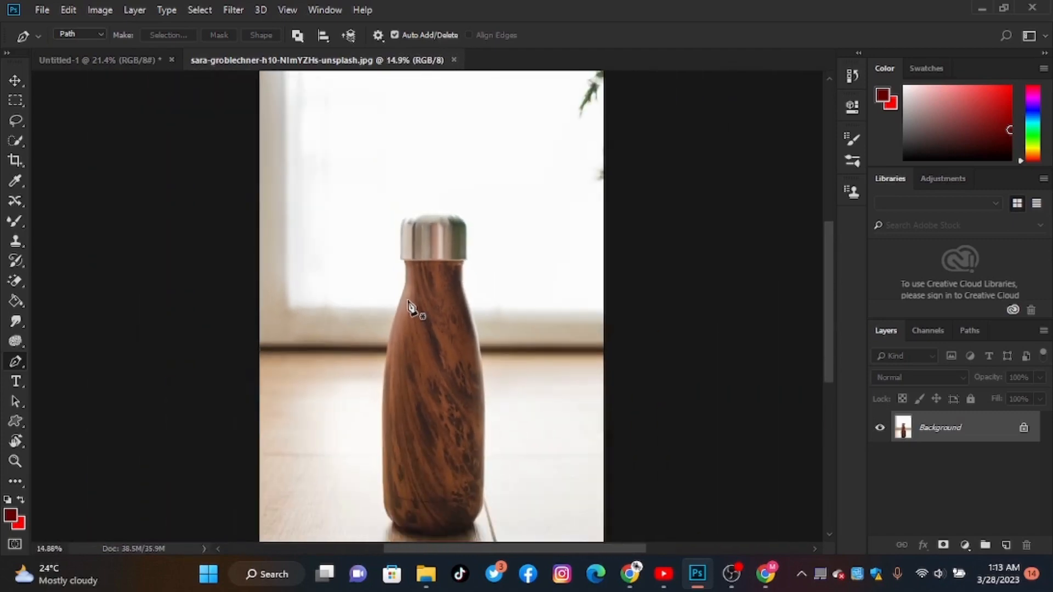
{"action": "scroll", "coordinate": [410, 305], "scroll_direction": "up", "scroll_amount": 5}
{"action": "scroll", "coordinate": [410, 307], "scroll_direction": "down", "scroll_amount": 4}
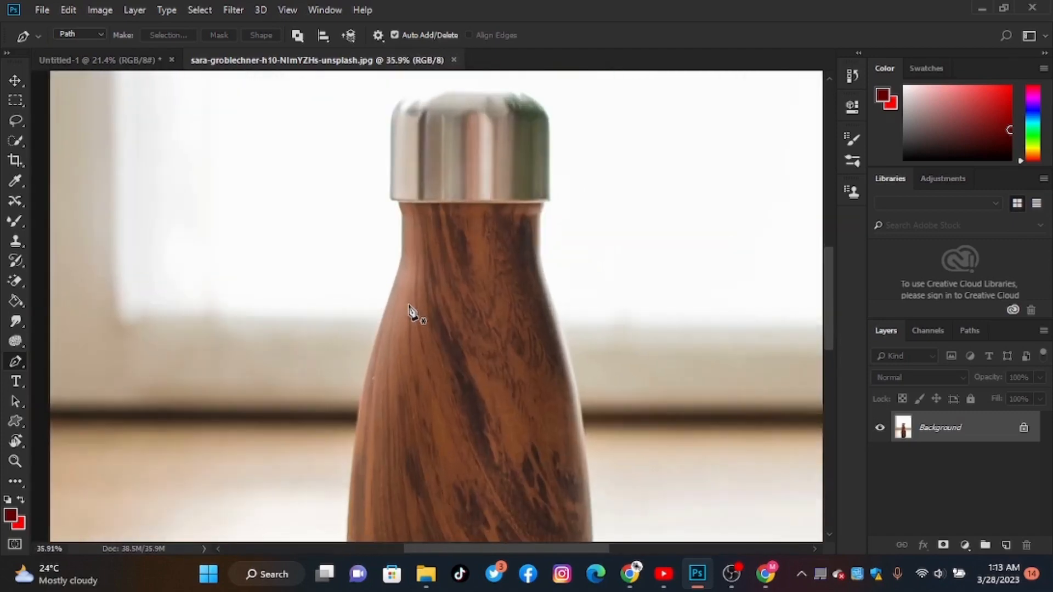
- Start a pen path with anchor points down the bottle's left edge, from the cap past the neck and shoulder to the body
{"action": "left_click", "coordinate": [398, 185]}
{"action": "left_click", "coordinate": [396, 233]}
{"action": "left_click", "coordinate": [402, 246]}
{"action": "left_click", "coordinate": [404, 271]}
{"action": "left_click", "coordinate": [385, 328]}
{"action": "left_click_drag", "start_coordinate": [376, 454], "coordinate": [383, 328]}
{"action": "left_click", "coordinate": [377, 300]}
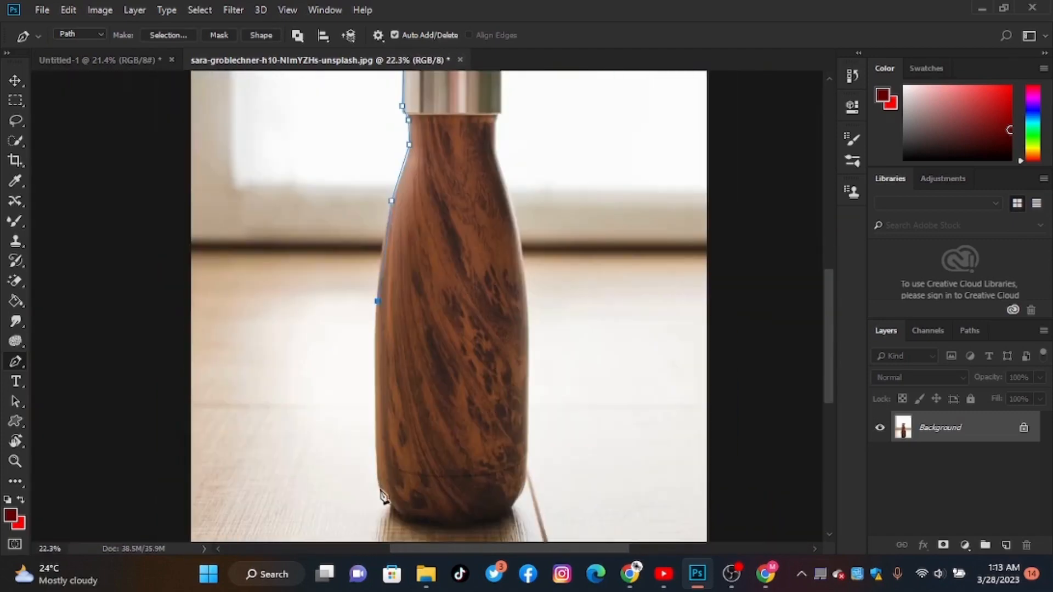
- Continue the path around the bottle's base and up the lower right side of the body
{"action": "left_click", "coordinate": [379, 488]}
{"action": "left_click", "coordinate": [403, 522]}
{"action": "left_click", "coordinate": [458, 527]}
{"action": "left_click", "coordinate": [511, 509]}
{"action": "left_click", "coordinate": [528, 453]}
{"action": "left_click", "coordinate": [529, 339]}
- Extend the path up the right shoulder and neck and over the cap, and close it at the starting point
{"action": "left_click", "coordinate": [494, 133]}
{"action": "left_click", "coordinate": [500, 112]}
{"action": "left_click_drag", "start_coordinate": [496, 115], "coordinate": [491, 183]}
{"action": "left_click", "coordinate": [494, 129]}
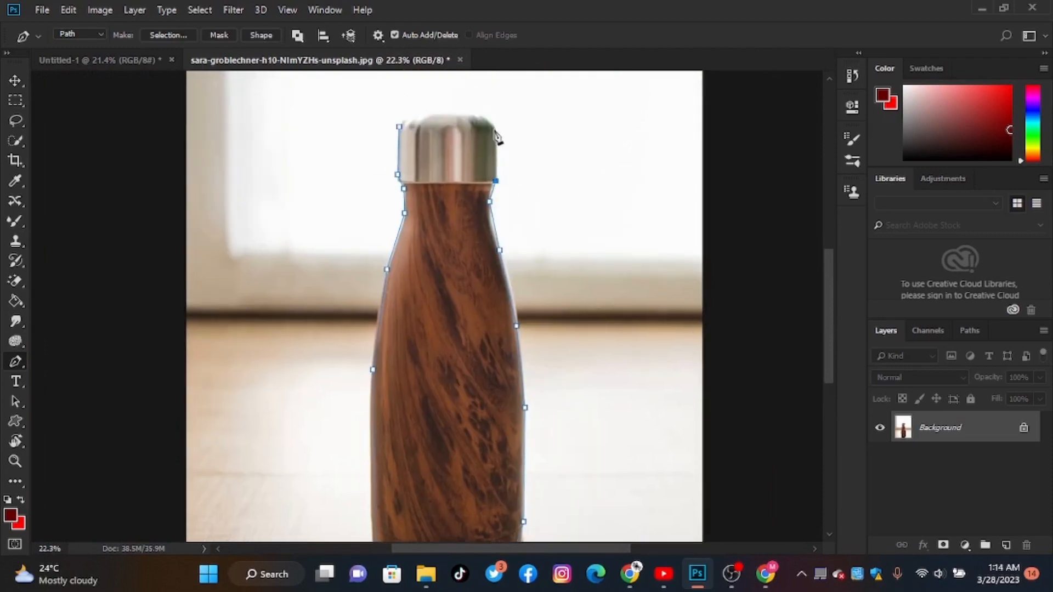
{"action": "left_click", "coordinate": [485, 114]}
{"action": "left_click", "coordinate": [415, 113]}
{"action": "left_click", "coordinate": [400, 122]}
{"action": "left_click", "coordinate": [398, 127]}
- Fit the path to the left junction of cap and neck, adding an anchor point at the cap's lower corner
{"action": "left_click_drag", "start_coordinate": [420, 221], "coordinate": [426, 416]}
{"action": "scroll", "coordinate": [426, 415], "scroll_direction": "up", "scroll_amount": 5}
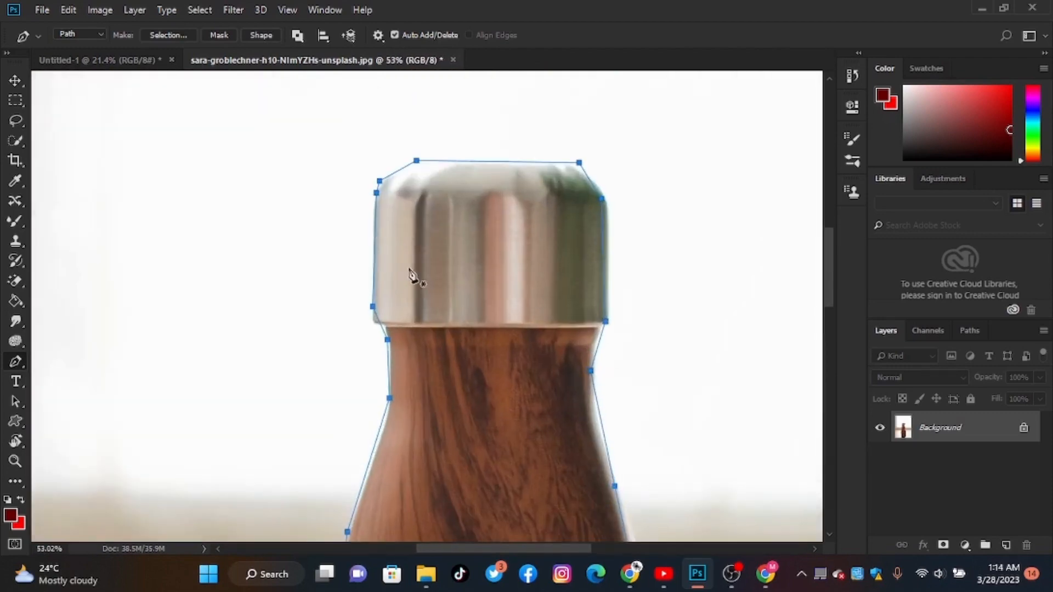
{"action": "left_click_drag", "start_coordinate": [387, 339], "coordinate": [401, 348]}
{"action": "left_click_drag", "start_coordinate": [374, 306], "coordinate": [371, 310]}
{"action": "scroll", "coordinate": [372, 321], "scroll_direction": "up", "scroll_amount": 3}
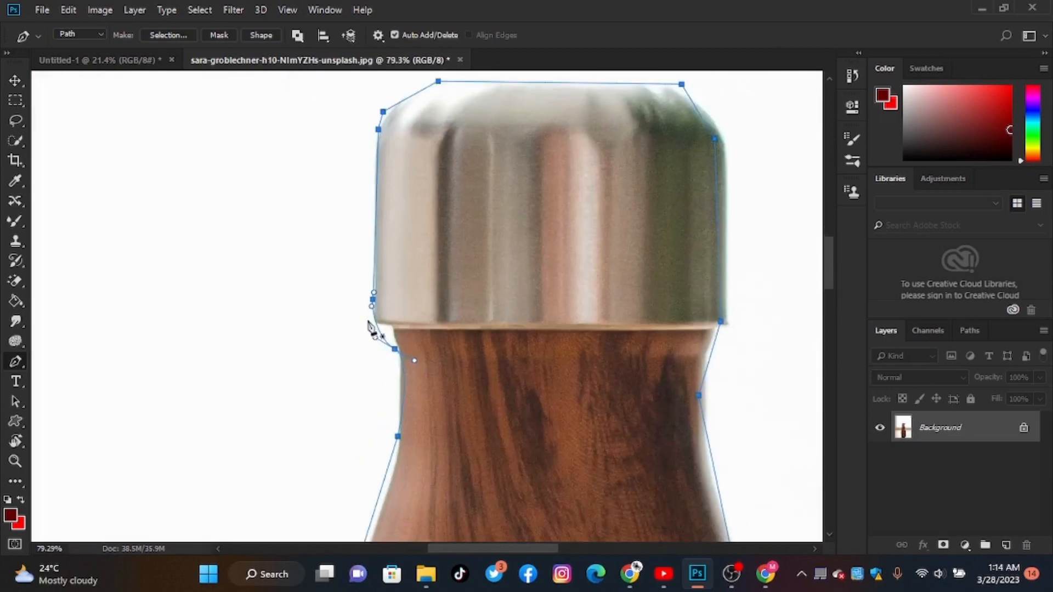
{"action": "left_click", "coordinate": [376, 324]}
{"action": "left_click_drag", "start_coordinate": [394, 349], "coordinate": [397, 387]}
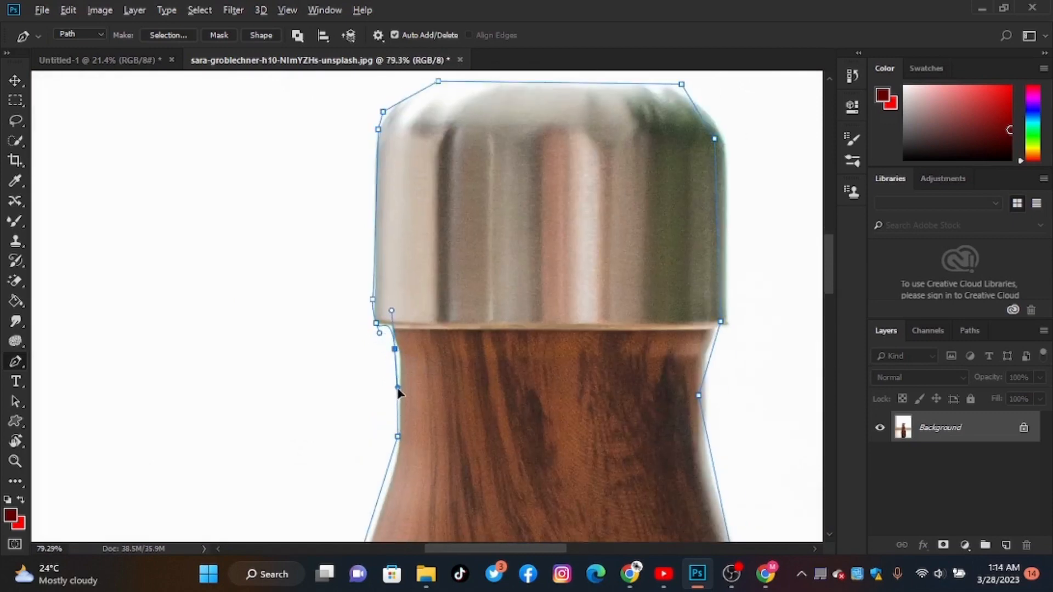
- Curve the path segments along the left neck, shoulder and upper body to follow the bottle's edge
{"action": "left_click_drag", "start_coordinate": [397, 436], "coordinate": [390, 466]}
{"action": "left_click_drag", "start_coordinate": [420, 485], "coordinate": [412, 346]}
{"action": "left_click_drag", "start_coordinate": [353, 521], "coordinate": [313, 432]}
{"action": "left_click_drag", "start_coordinate": [405, 440], "coordinate": [432, 158]}
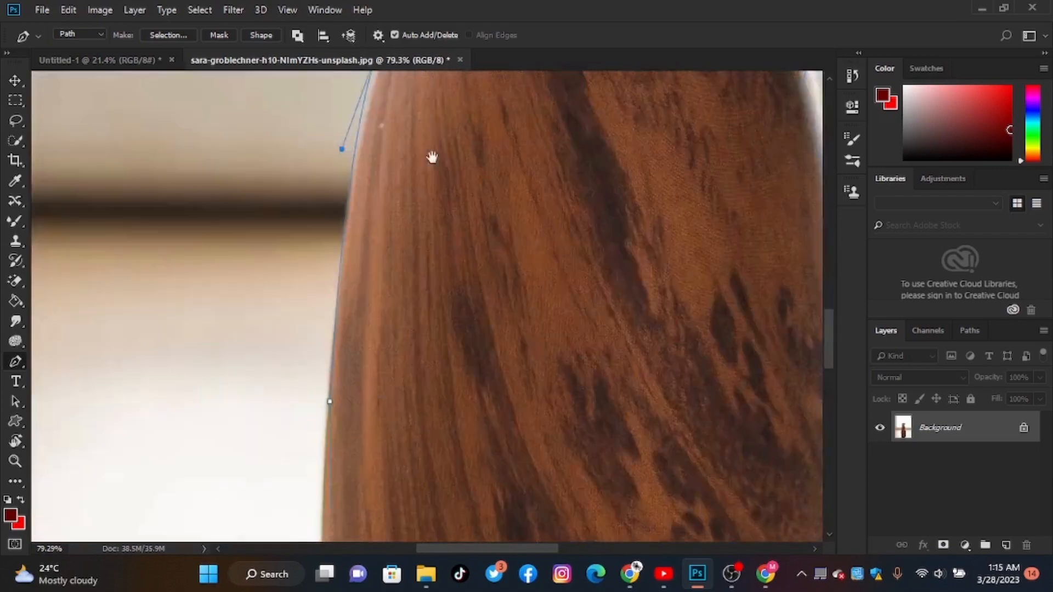
{"action": "left_click_drag", "start_coordinate": [422, 414], "coordinate": [436, 158]}
{"action": "left_click_drag", "start_coordinate": [344, 146], "coordinate": [319, 244]}
{"action": "left_click_drag", "start_coordinate": [429, 234], "coordinate": [434, 358]}
{"action": "left_click_drag", "start_coordinate": [372, 173], "coordinate": [357, 171]}
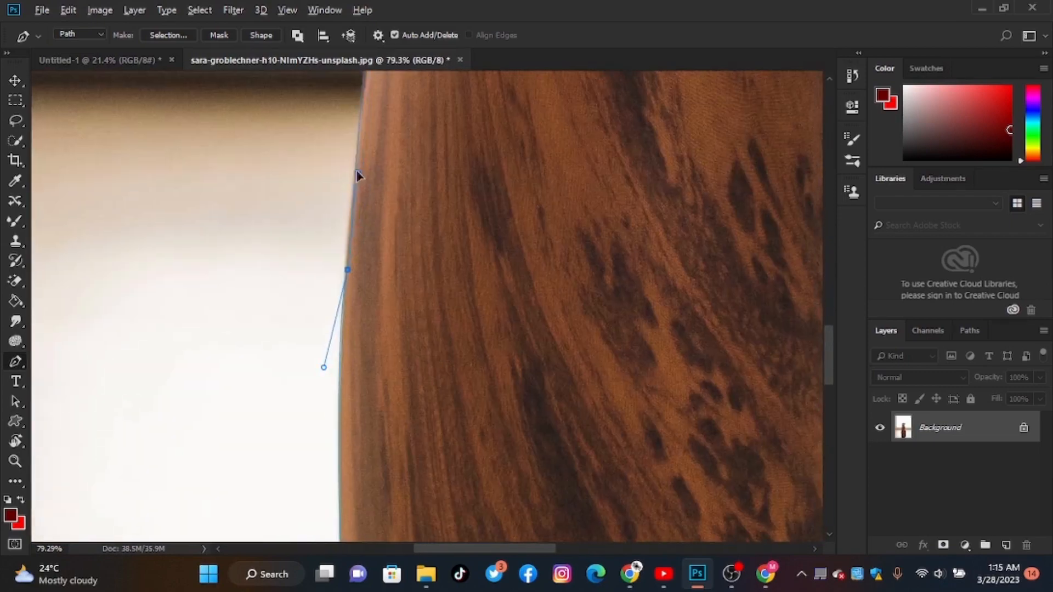
- Curve the path around the bottle's lower left corner and along the underside of the base
{"action": "left_click_drag", "start_coordinate": [422, 477], "coordinate": [439, 225]}
{"action": "left_click_drag", "start_coordinate": [433, 521], "coordinate": [445, 289]}
{"action": "left_click_drag", "start_coordinate": [381, 443], "coordinate": [392, 458]}
{"action": "left_click_drag", "start_coordinate": [472, 461], "coordinate": [391, 289]}
{"action": "left_click_drag", "start_coordinate": [387, 390], "coordinate": [404, 418]}
{"action": "left_click_drag", "start_coordinate": [581, 408], "coordinate": [671, 409]}
{"action": "left_click_drag", "start_coordinate": [387, 390], "coordinate": [426, 411]}
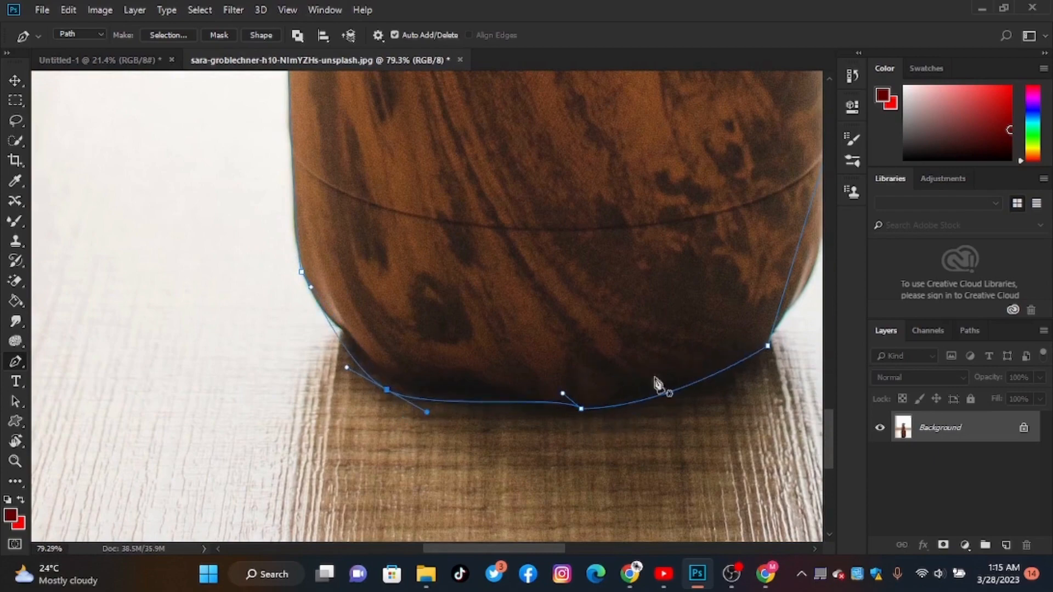
- Curve the path around the lower right corner and up the right side of the body
{"action": "left_click_drag", "start_coordinate": [658, 378], "coordinate": [445, 477]}
{"action": "left_click_drag", "start_coordinate": [615, 244], "coordinate": [613, 102]}
{"action": "left_click_drag", "start_coordinate": [555, 476], "coordinate": [560, 440]}
{"action": "left_click_drag", "start_coordinate": [532, 143], "coordinate": [493, 472]}
{"action": "left_click_drag", "start_coordinate": [496, 110], "coordinate": [502, 461]}
{"action": "left_click_drag", "start_coordinate": [547, 299], "coordinate": [553, 262]}
- Adjust the curve handles along the right shoulder and neck to match the bottle's contour
{"action": "left_click_drag", "start_coordinate": [482, 77], "coordinate": [526, 401]}
{"action": "left_click_drag", "start_coordinate": [536, 371], "coordinate": [561, 382]}
{"action": "left_click_drag", "start_coordinate": [536, 375], "coordinate": [498, 226]}
{"action": "left_click_drag", "start_coordinate": [562, 382], "coordinate": [538, 363]}
{"action": "left_click_drag", "start_coordinate": [500, 204], "coordinate": [529, 129]}
- Round the path around the upper corners of the metal cap, and fit the whole photo in view
{"action": "left_click_drag", "start_coordinate": [549, 137], "coordinate": [564, 506]}
{"action": "left_click_drag", "start_coordinate": [532, 317], "coordinate": [513, 283]}
{"action": "left_click_drag", "start_coordinate": [499, 264], "coordinate": [473, 236]}
{"action": "left_click_drag", "start_coordinate": [255, 262], "coordinate": [237, 264]}
{"action": "key", "text": "ctrl+0"}
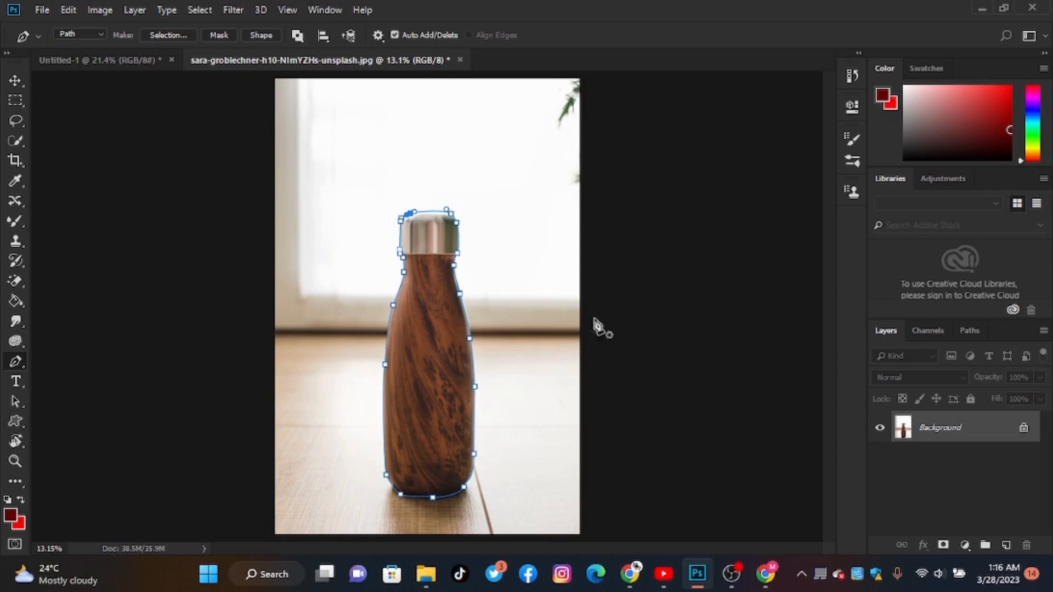
- Save the bottle's work path as Path 1
{"action": "left_click", "coordinate": [969, 331]}
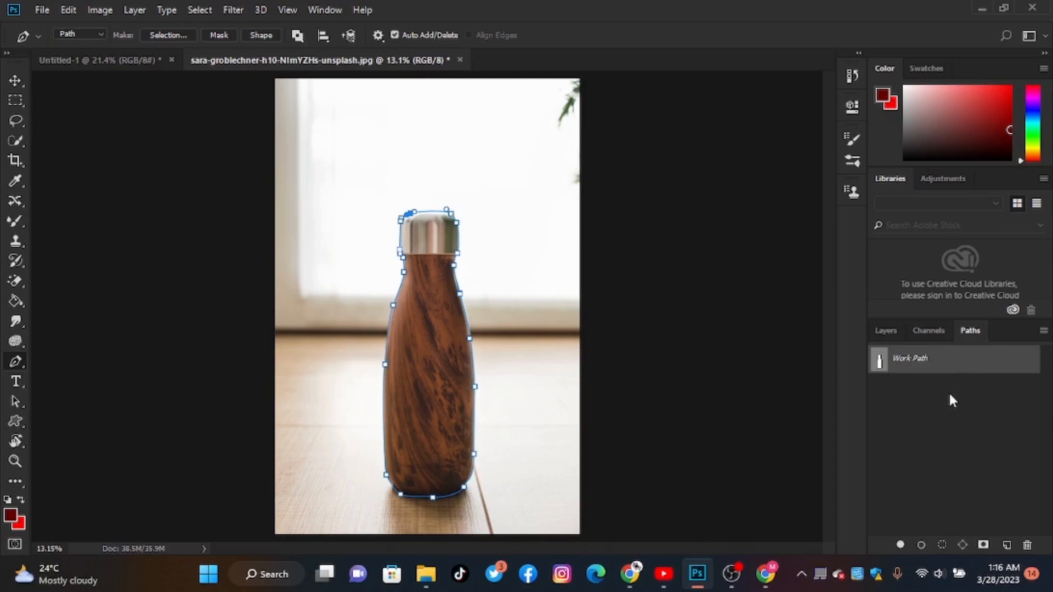
{"action": "double_click", "coordinate": [915, 360]}
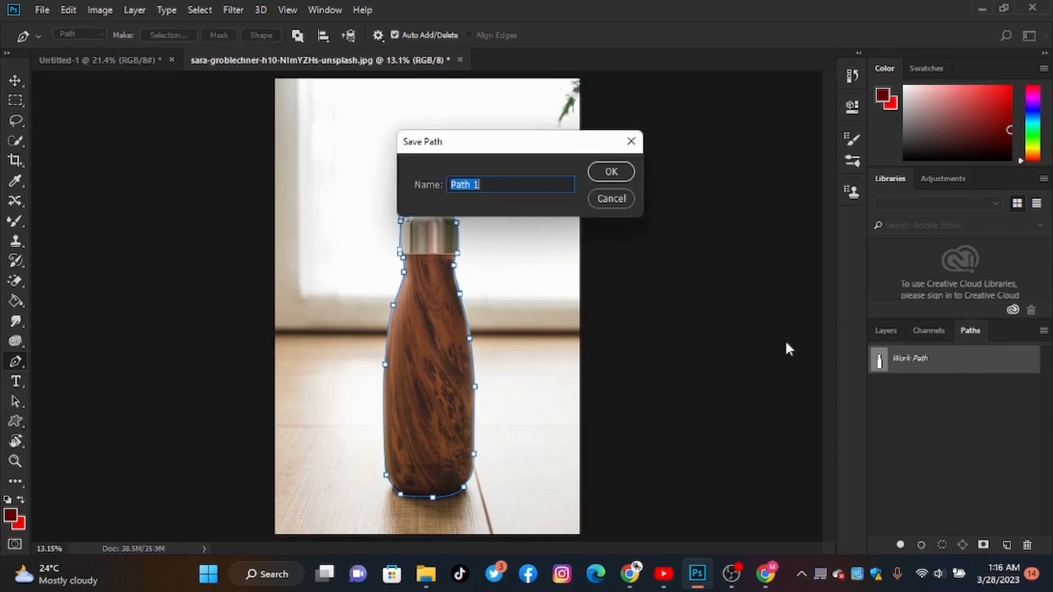
{"action": "left_click", "coordinate": [612, 172]}
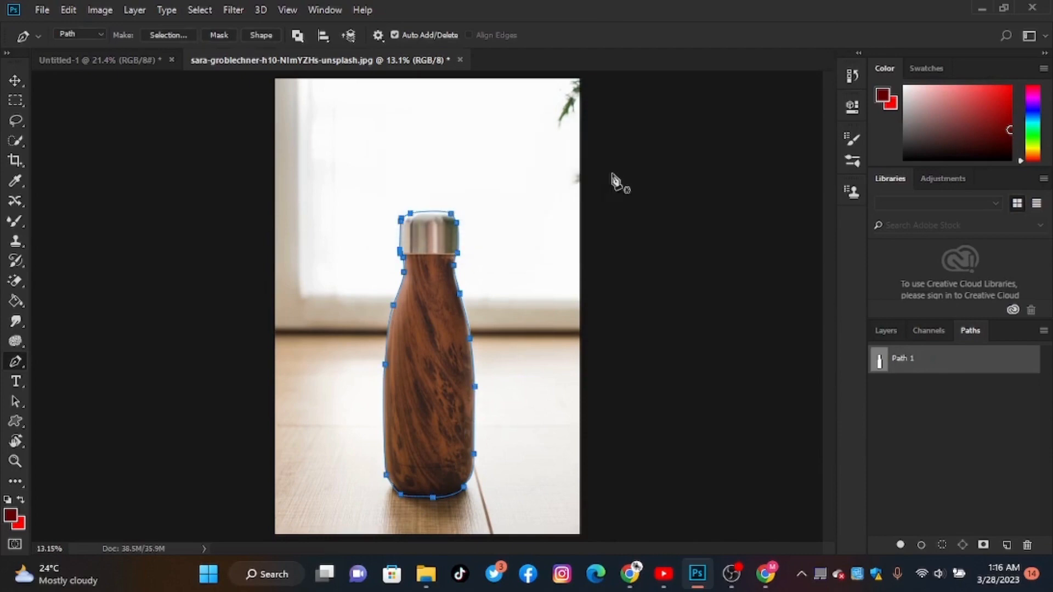
- Deselect and redisplay the saved Path 1, and load it as a selection around the bottle
{"action": "left_click", "coordinate": [950, 445]}
{"action": "left_click", "coordinate": [911, 371]}
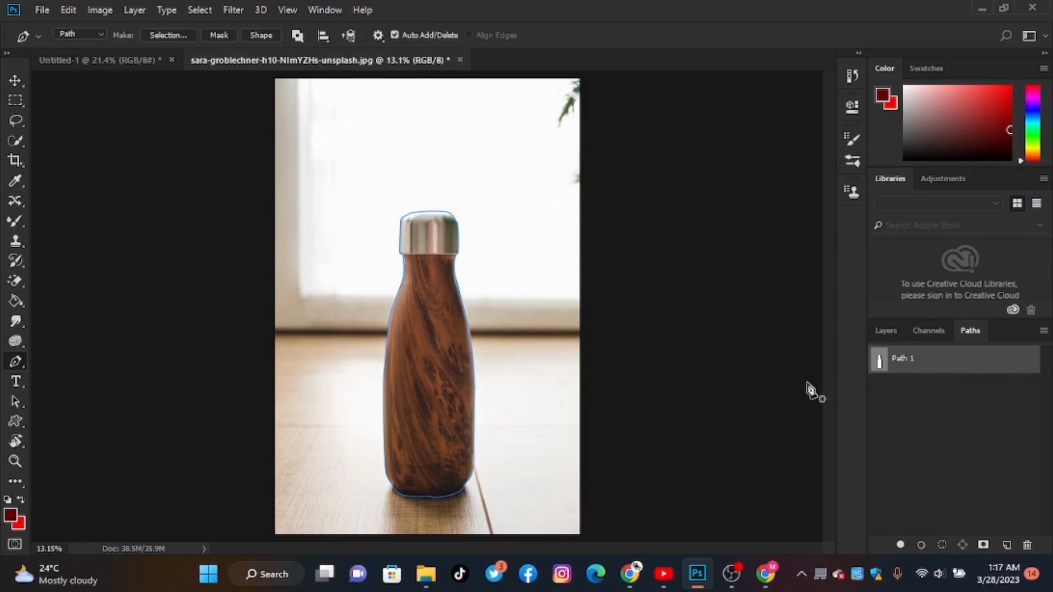
{"action": "left_click", "coordinate": [879, 365], "text": "ctrl"}
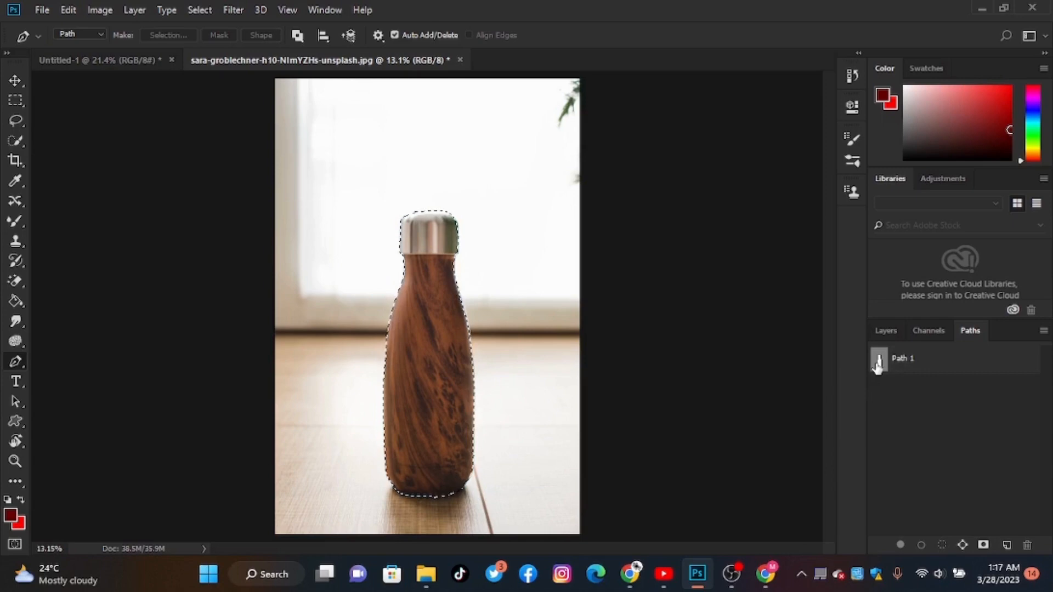